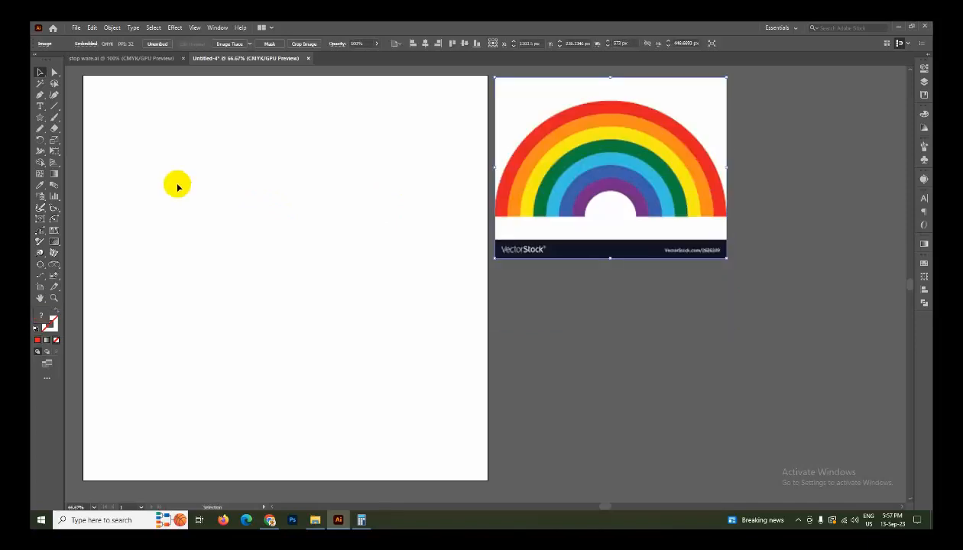
- Create a 200 × 200 px red circle near the artboard's upper-left area with the Ellipse tool
left_click(42, 124)
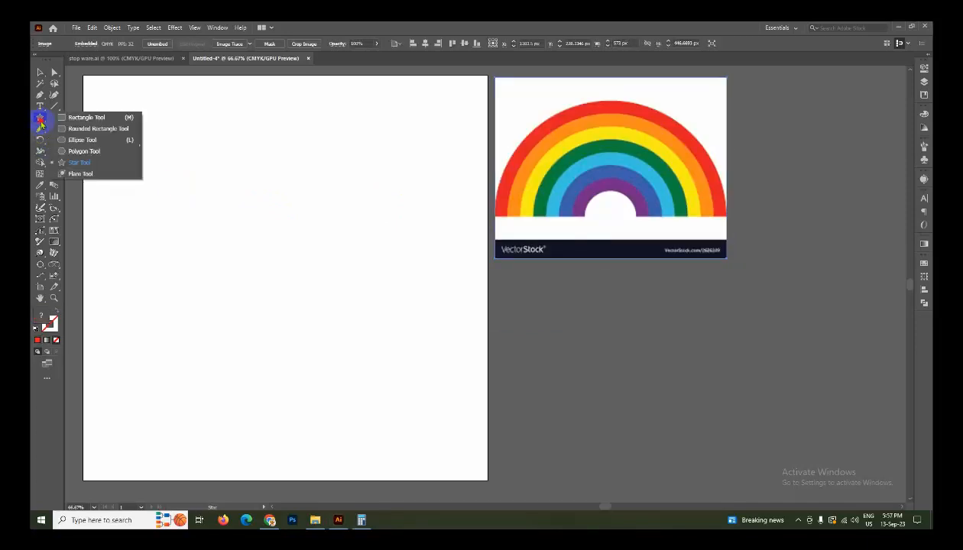
left_click(94, 143)
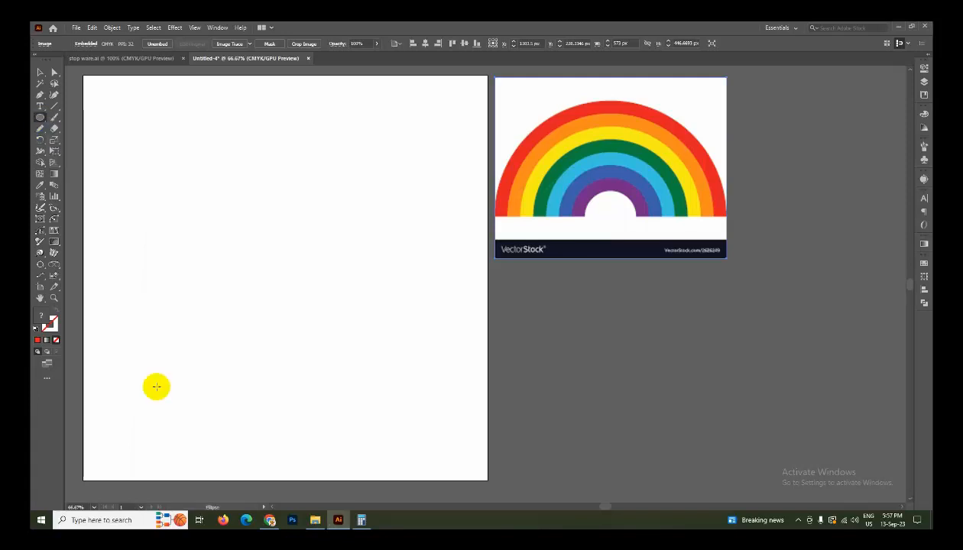
left_click(151, 167)
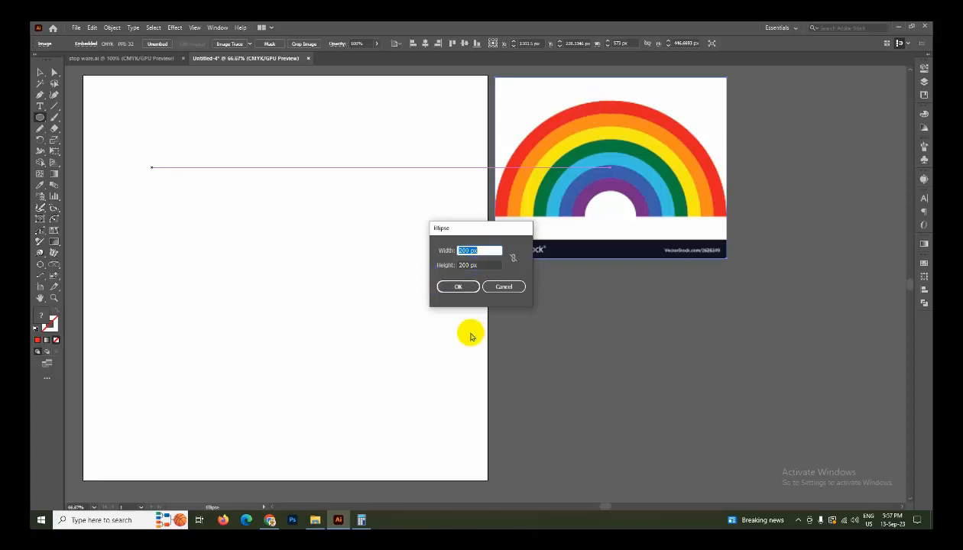
left_click(448, 286)
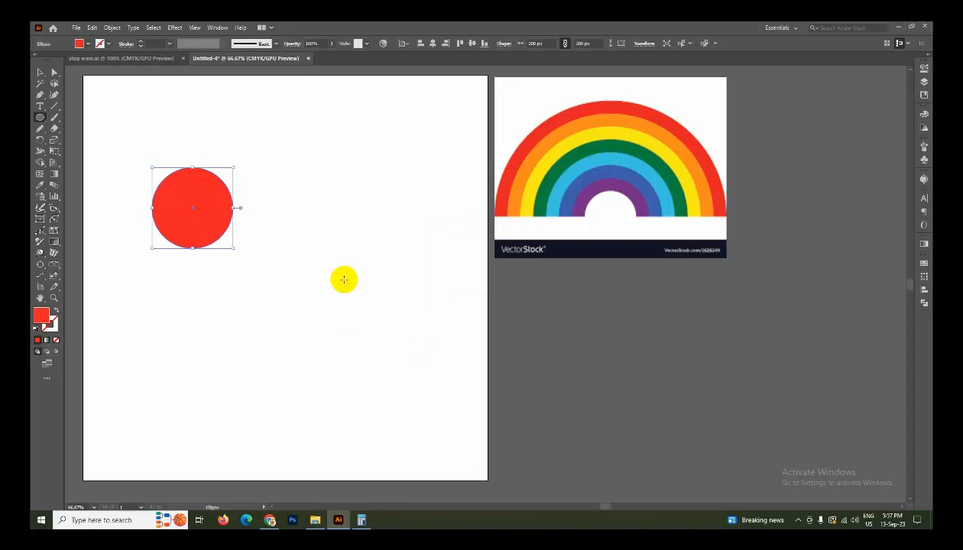
- Add a 300 × 300 px circle and a 400 × 400 px circle on the artboard
left_click(333, 226)
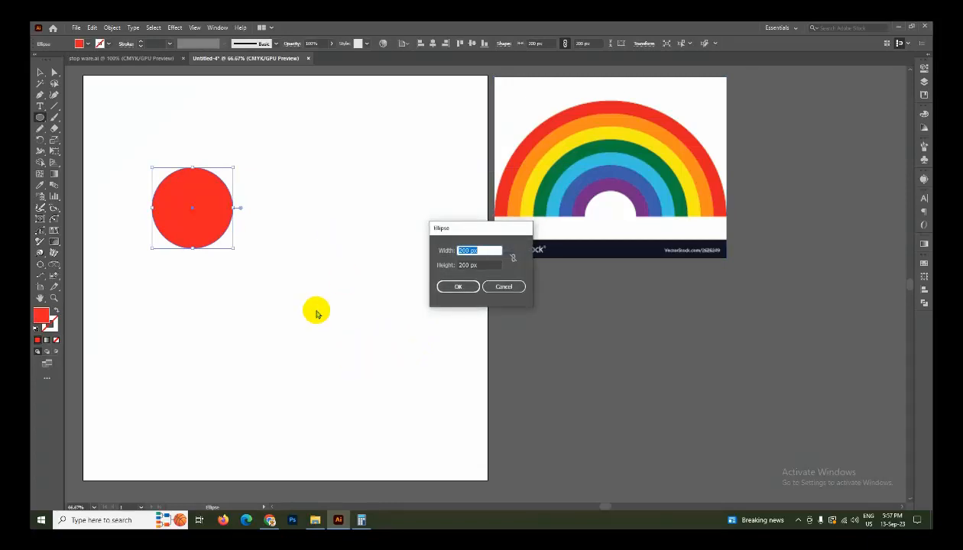
type("300")
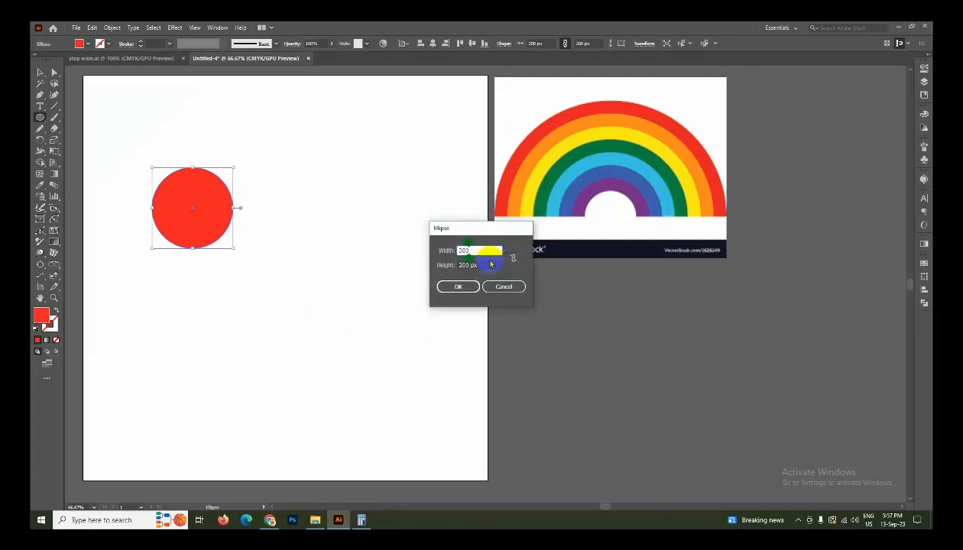
key("Tab")
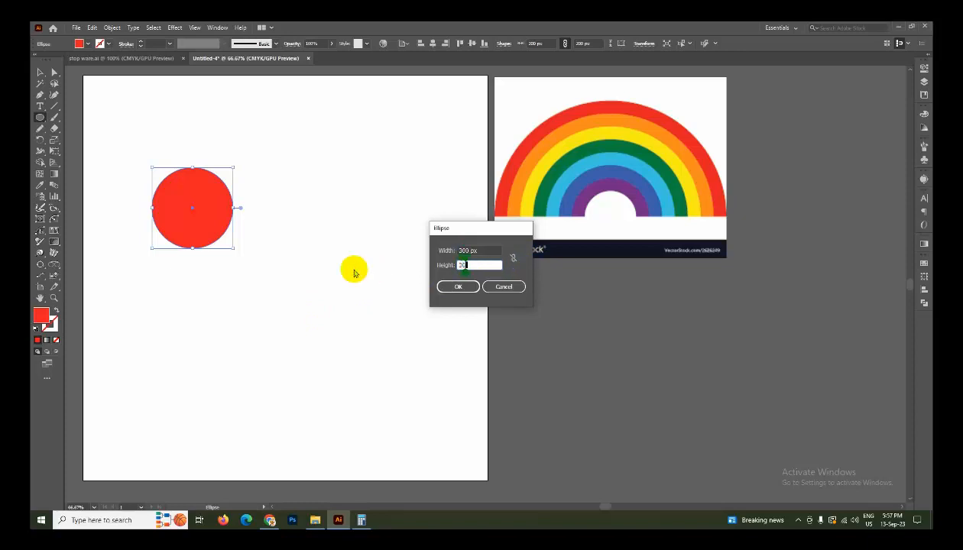
type("300")
left_click(458, 287)
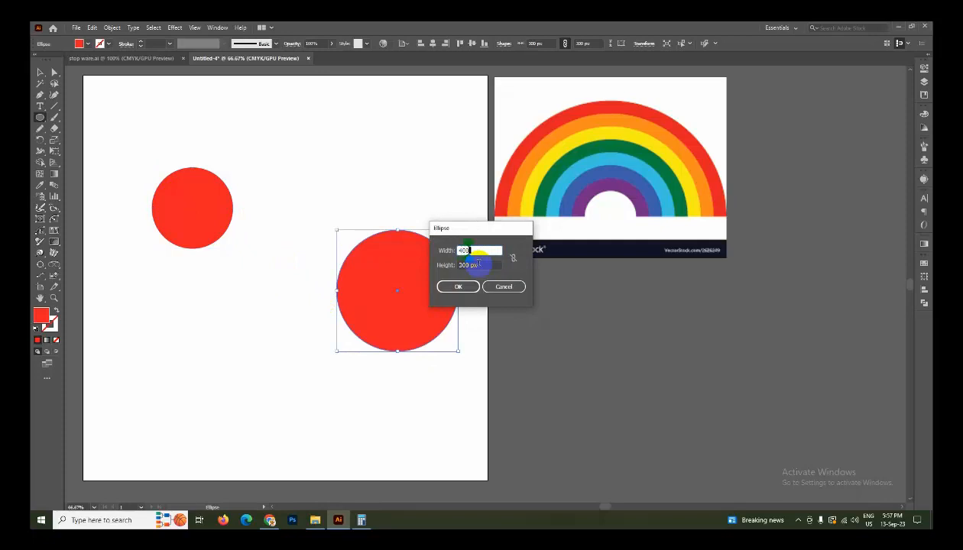
key("Tab")
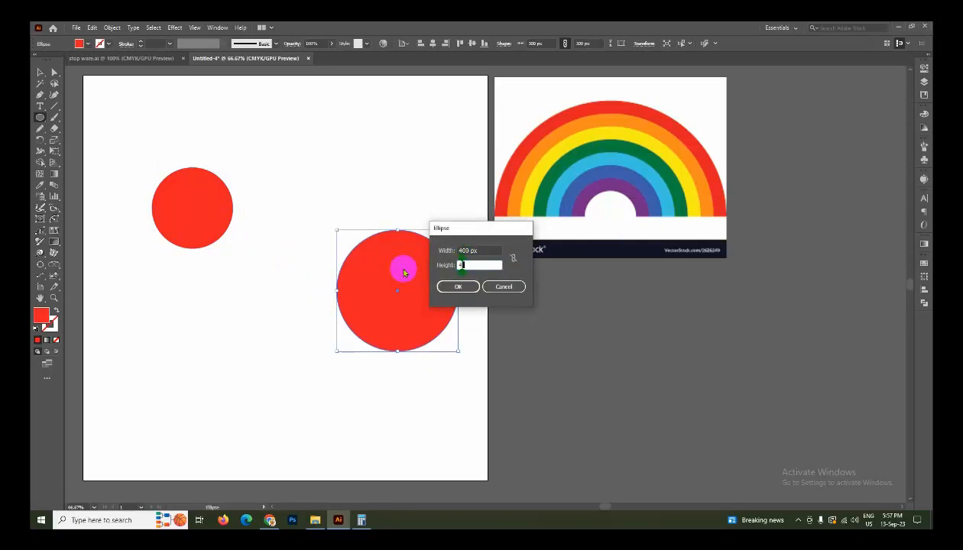
left_click(460, 287)
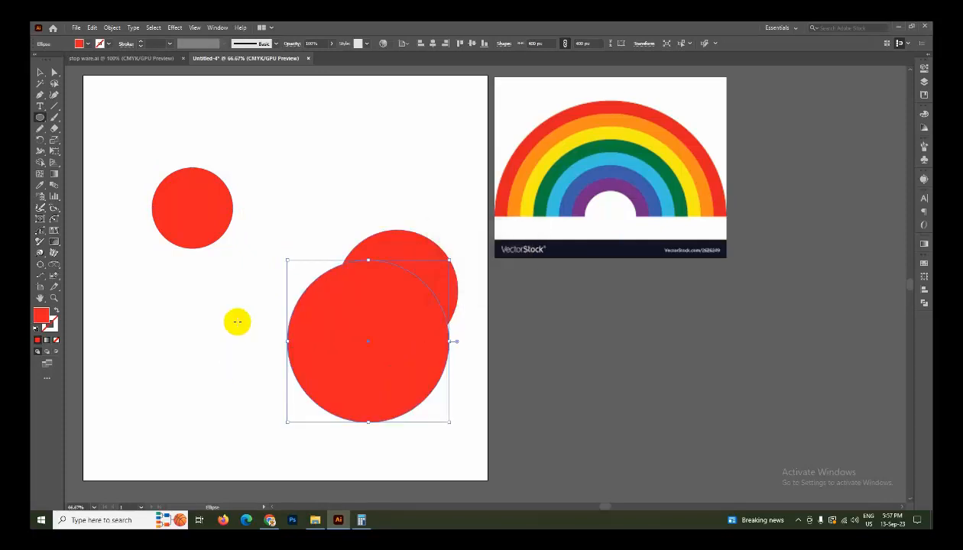
- Add a 500 × 500 px circle on the artboard with the Ellipse tool
left_click(318, 209)
type("50")
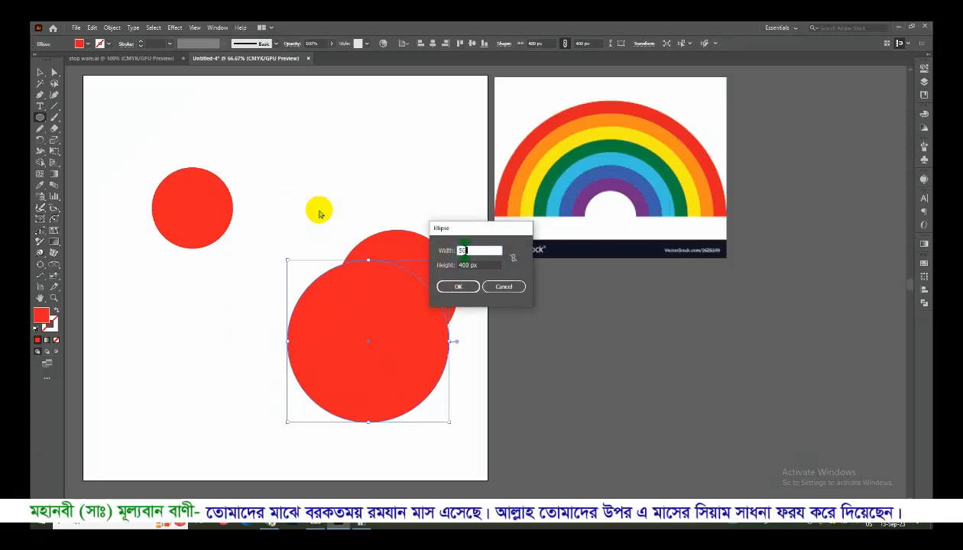
type("0")
key("Tab")
type("5")
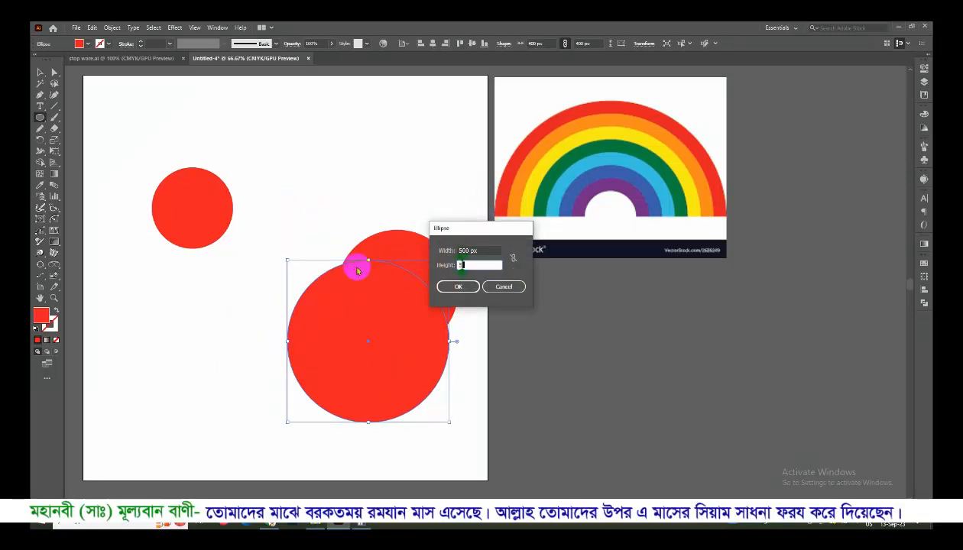
type("00")
left_click(458, 287)
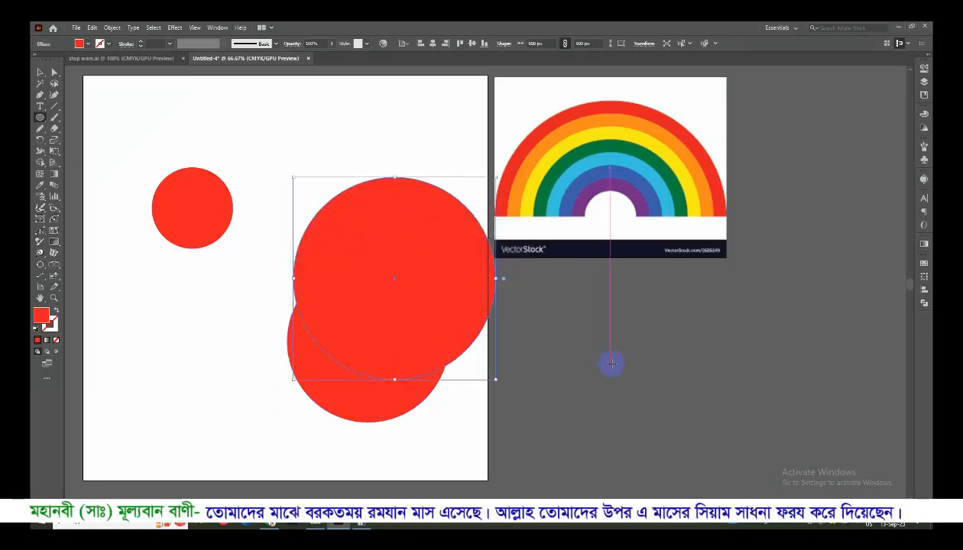
- Create a 600 × 600 px circle on the canvas below the rainbow reference image
left_click(611, 363)
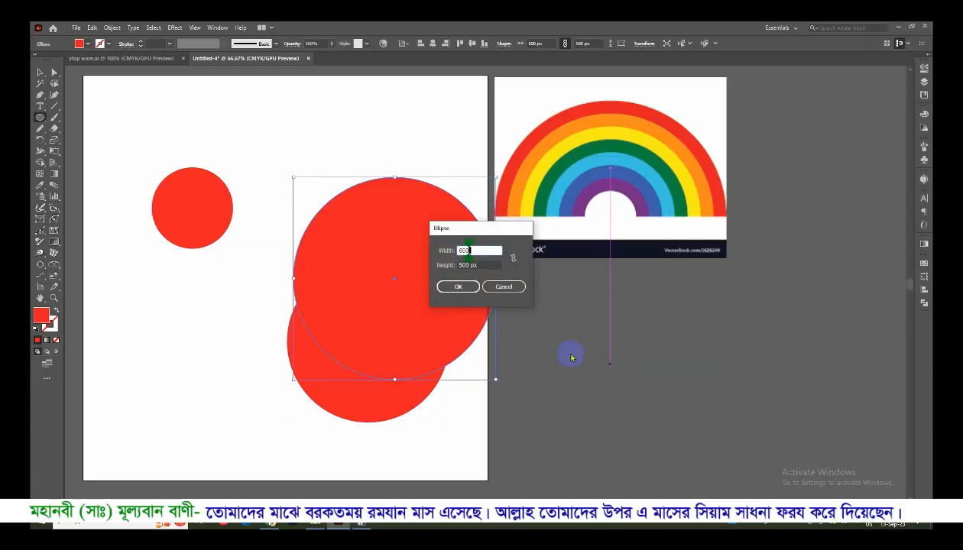
type("600")
key("Tab")
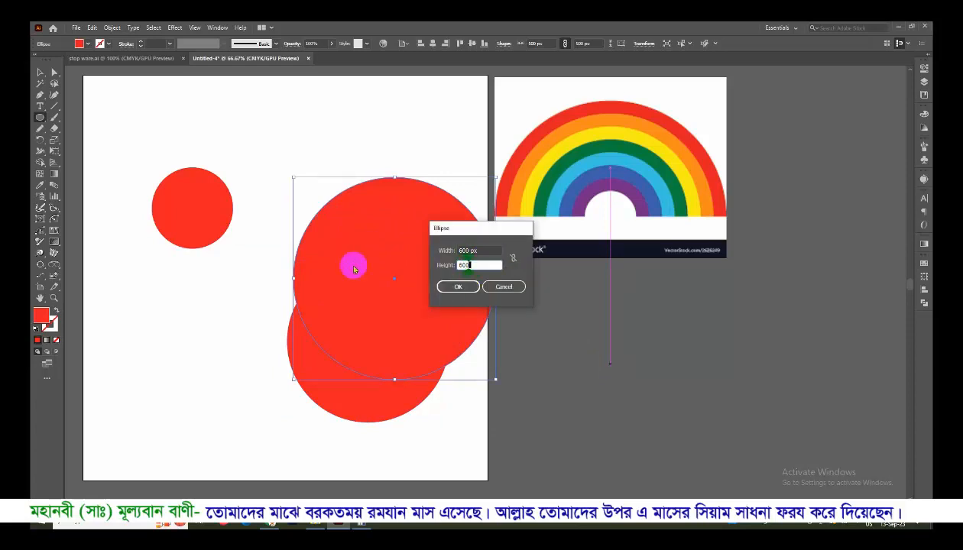
left_click(458, 287)
- Create a 700 × 700 px circle overlapping the 600 px circle outside the artboard
left_click(676, 321)
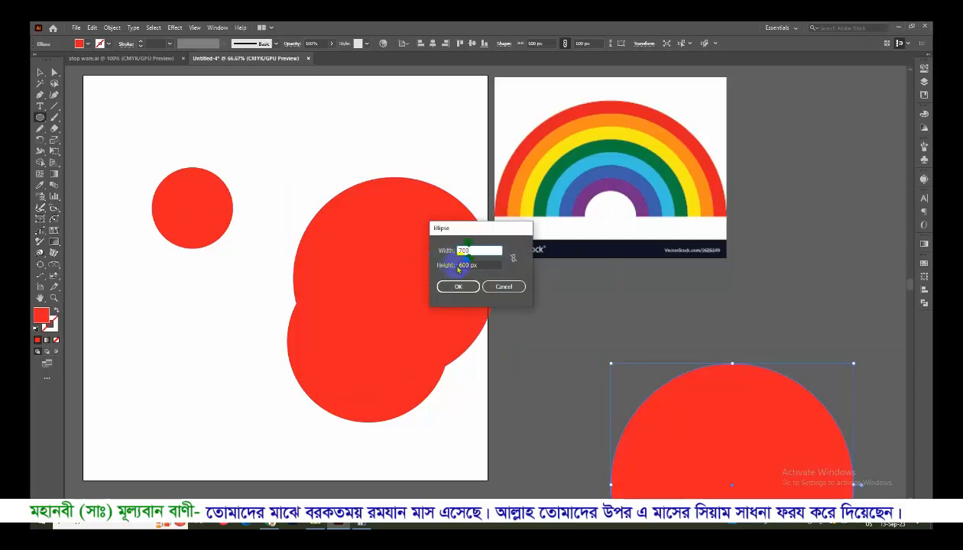
key("Tab")
type("700")
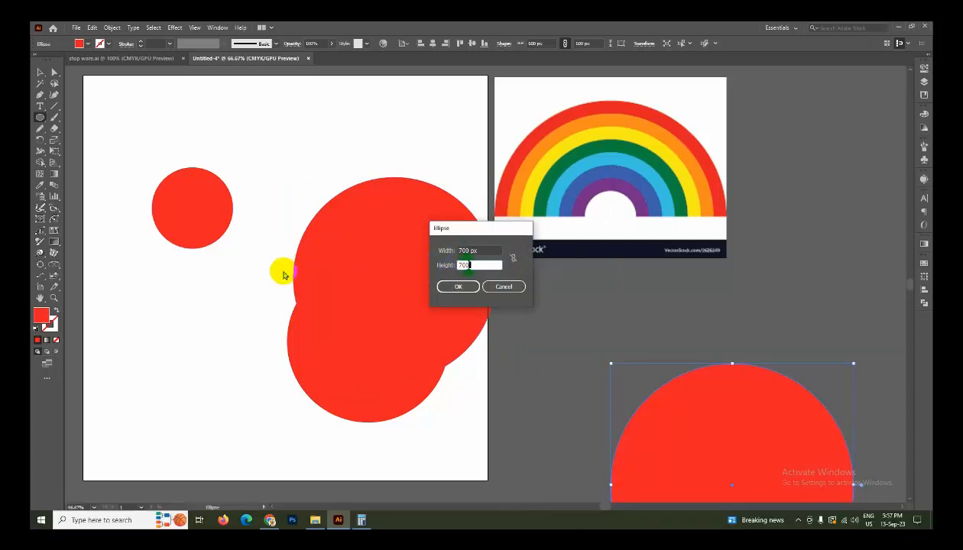
left_click(465, 286)
- Create an 800 × 800 px circle between the artboard and the 700 px circle
left_click(556, 308)
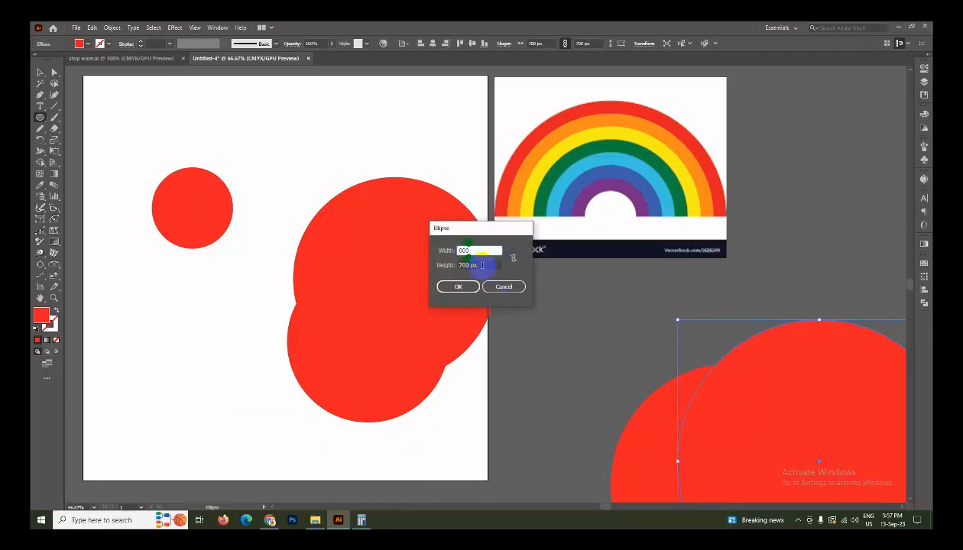
key("Tab")
type("800")
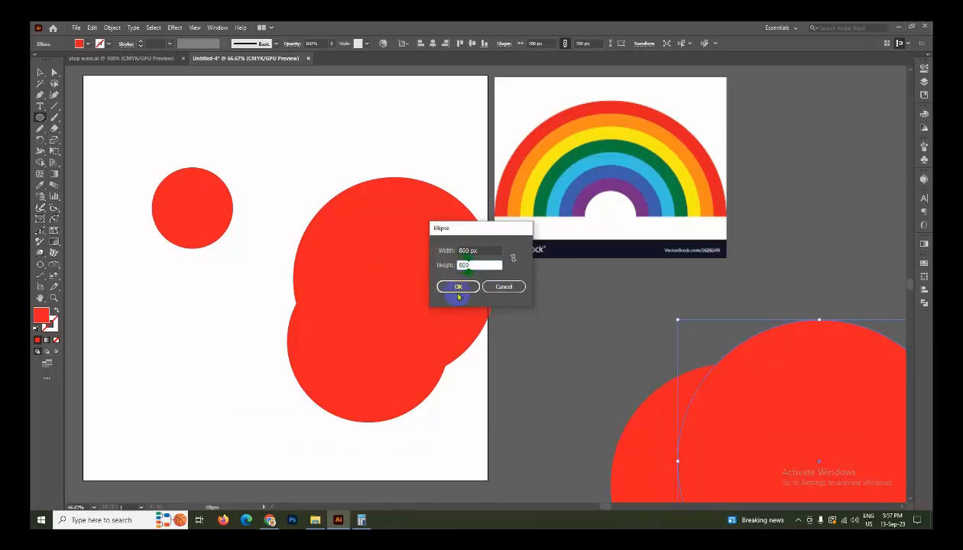
left_click(458, 286)
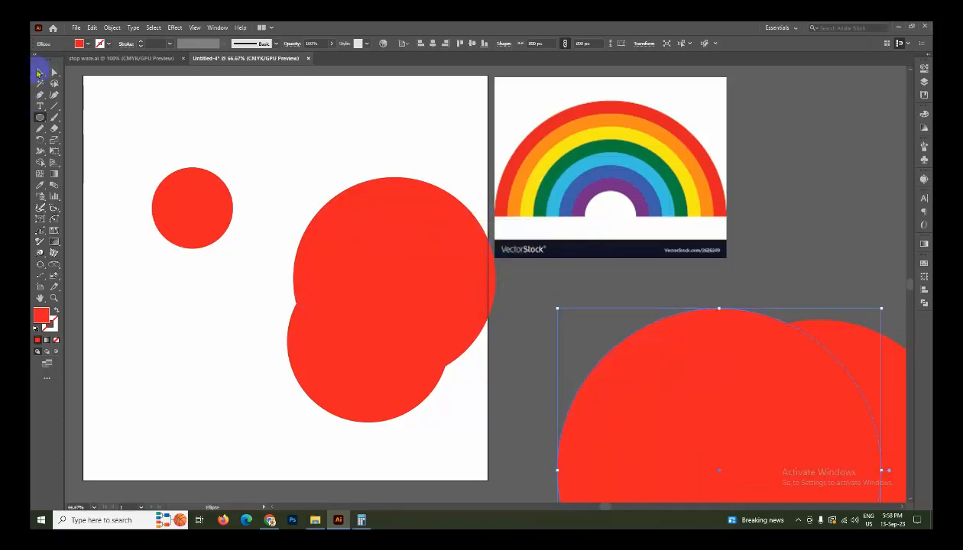
- Move the rainbow reference image farther from the artboard and bring the 800, 700 and 600 px circles over the artboard
left_click(39, 73)
left_click_drag(544, 161, 671, 151)
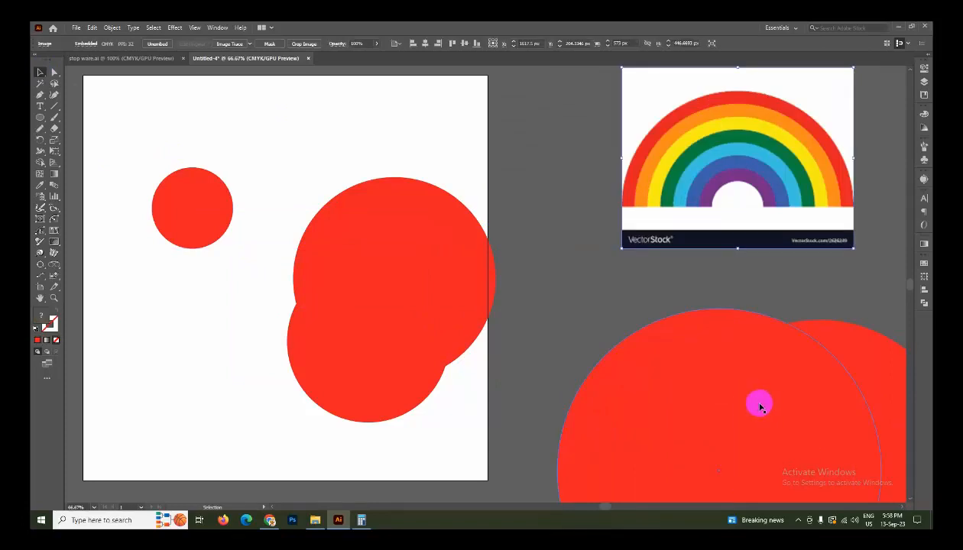
left_click_drag(760, 407, 232, 218)
left_click_drag(825, 366, 454, 260)
left_click_drag(769, 428, 397, 298)
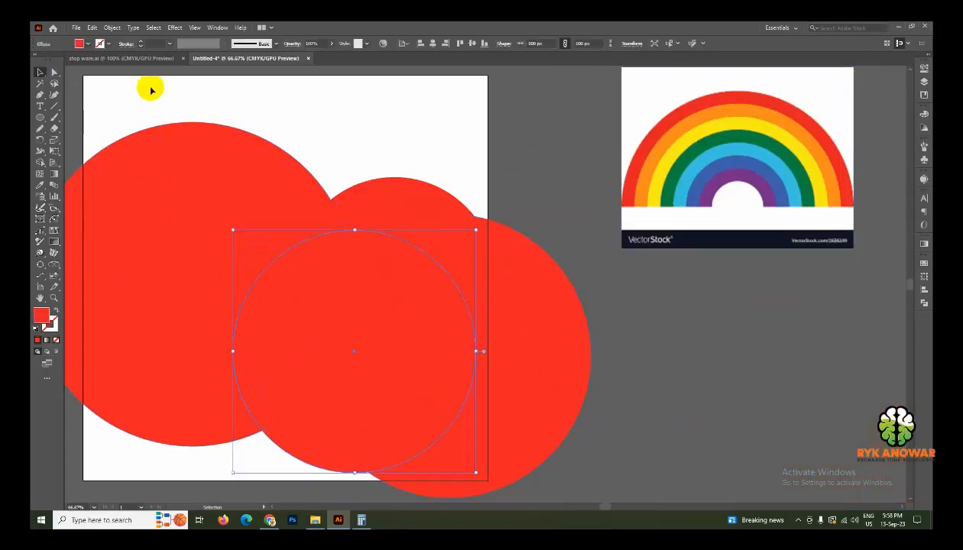
- Select all seven circles and align their centers horizontally and vertically to make them concentric
left_click(36, 73)
left_click_drag(104, 91, 571, 421)
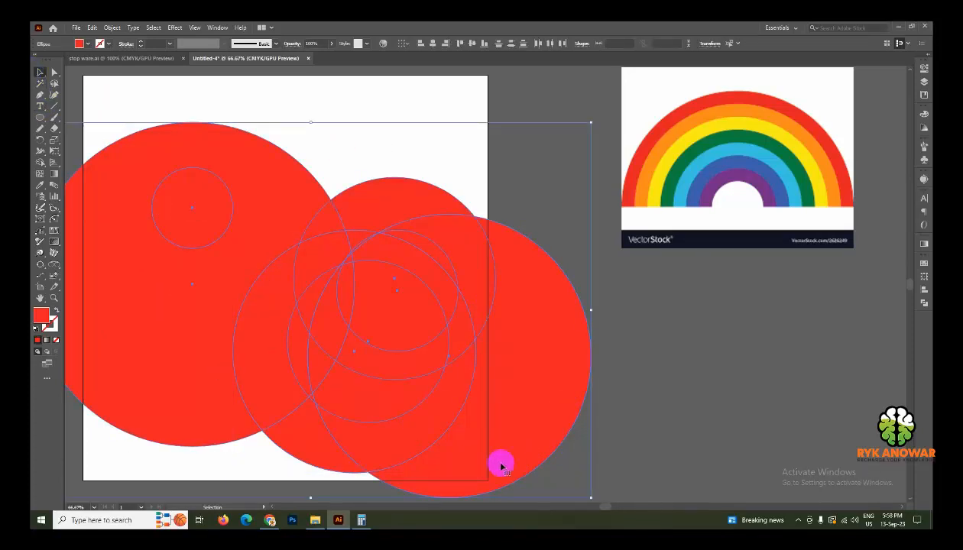
left_click(431, 44)
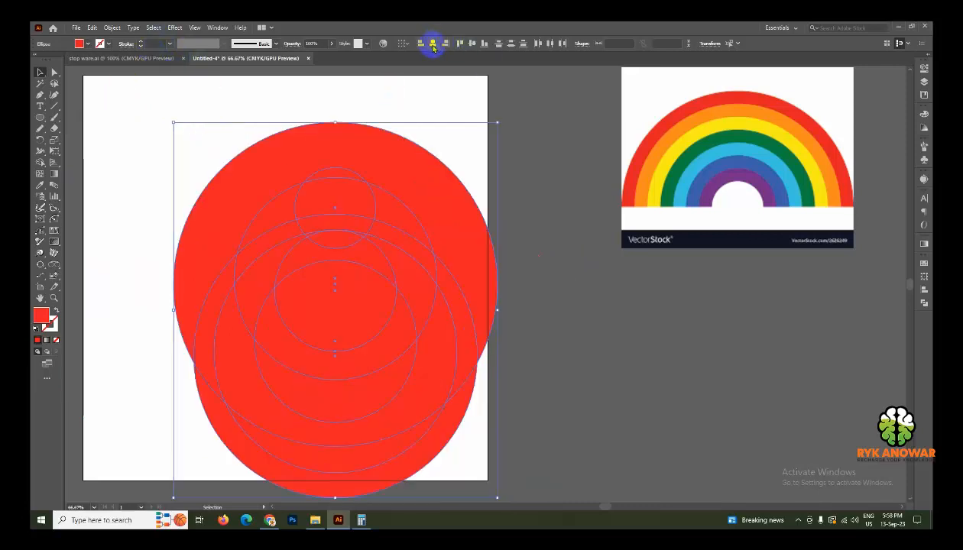
left_click(471, 44)
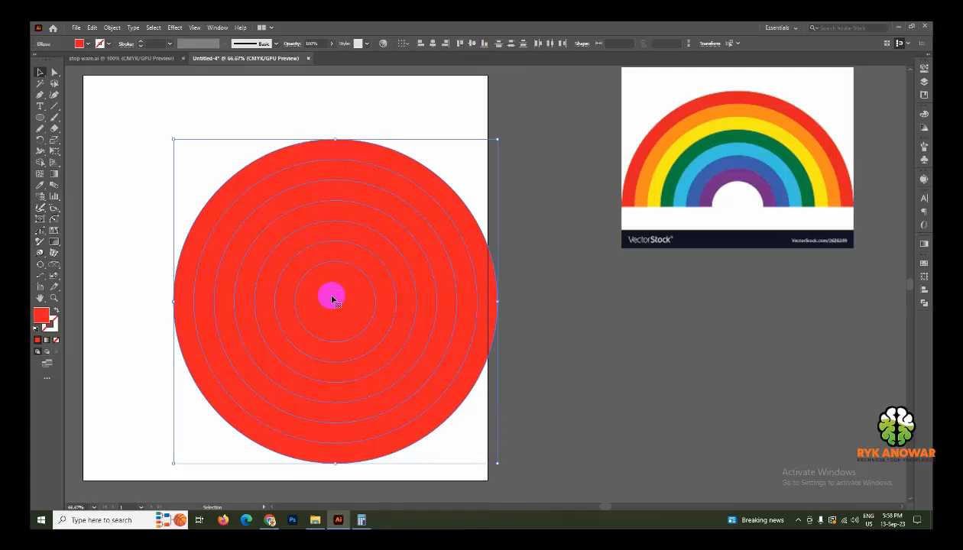
left_click(331, 94)
left_click_drag(275, 100, 458, 383)
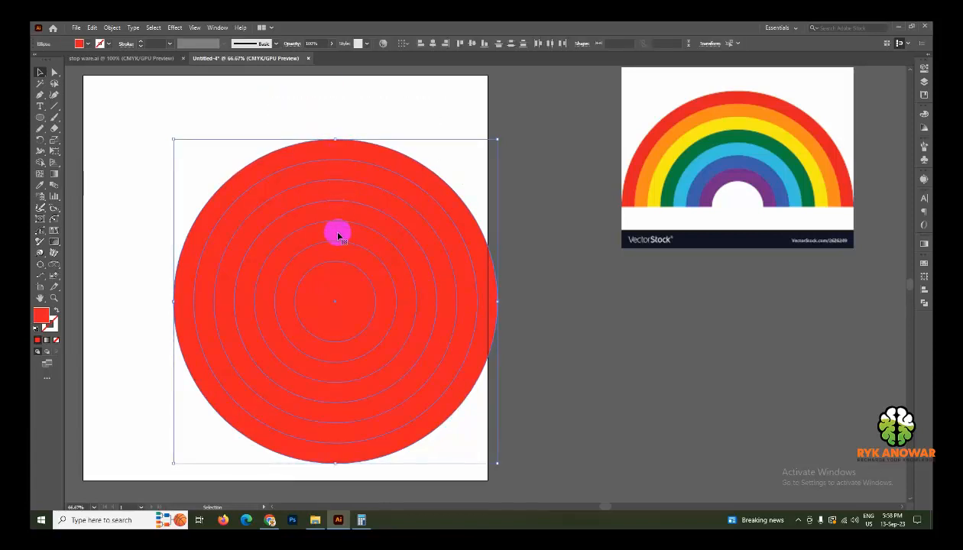
left_click(583, 344)
- Create a 900 × 900 px circle starting just above the concentric circles with the Ellipse tool
left_click(40, 117)
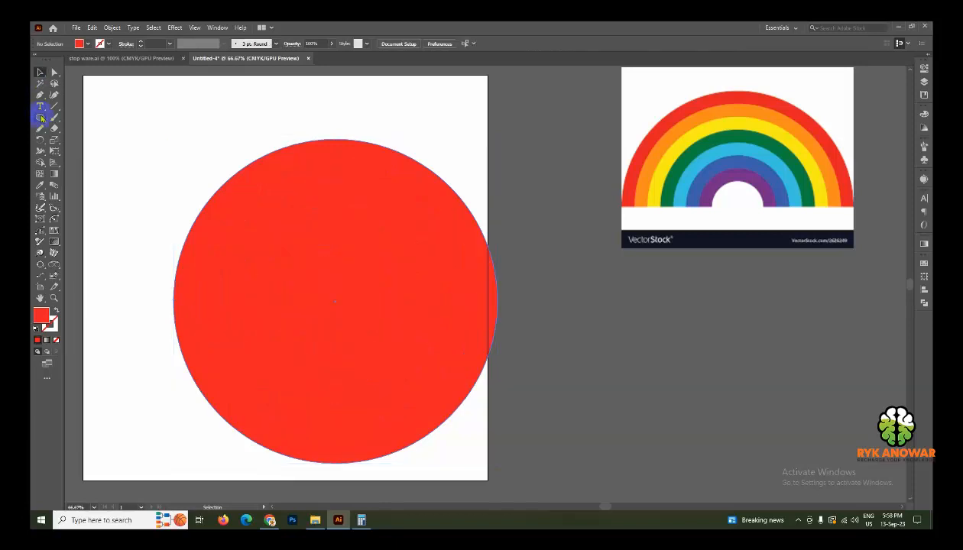
left_click(411, 120)
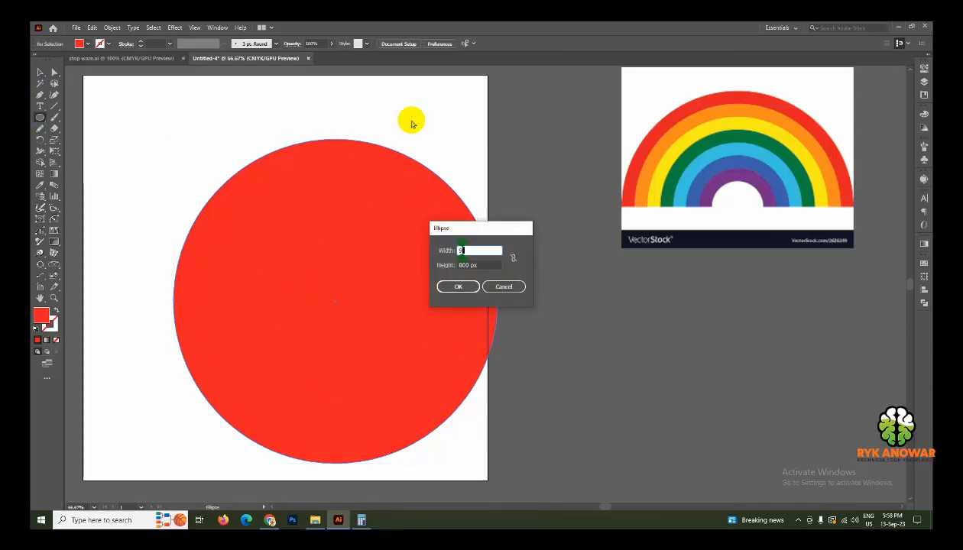
type("900")
key("Tab")
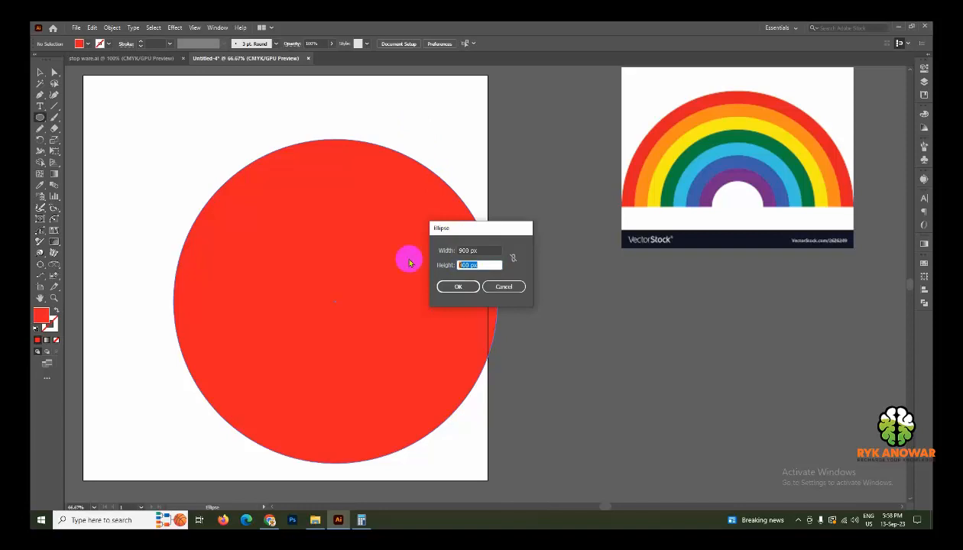
type("900")
left_click(458, 286)
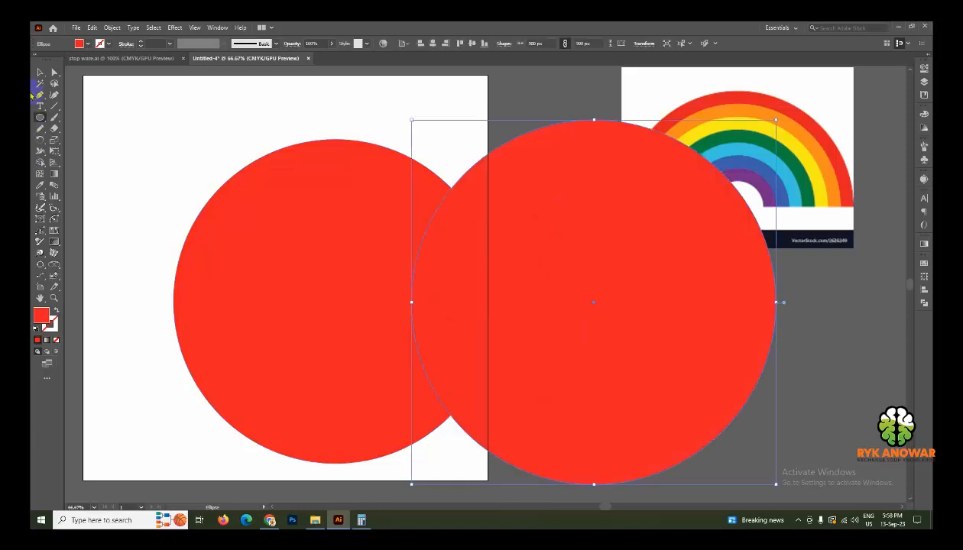
- Select the 900 px circle together with the concentric circles and align their horizontal centers
left_click(39, 73)
left_click_drag(158, 134, 515, 374)
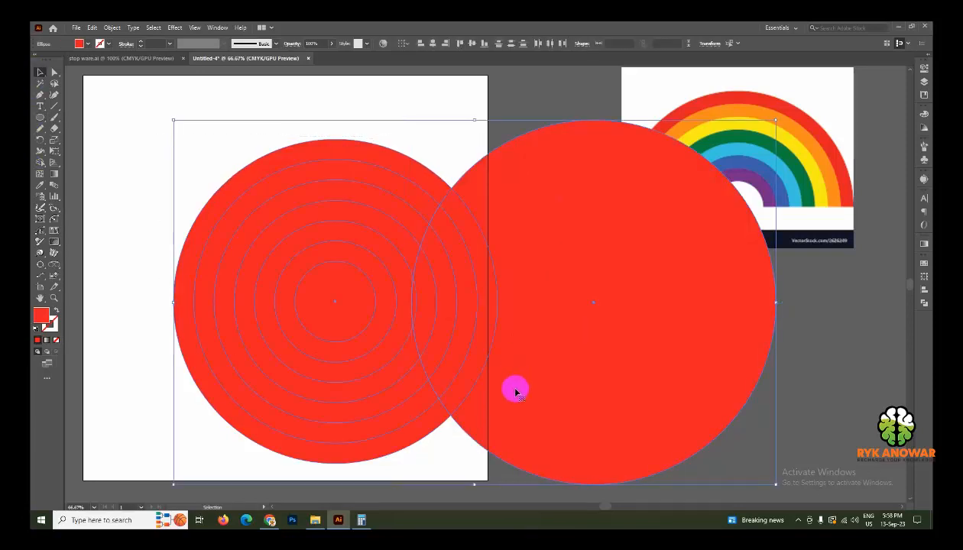
left_click(432, 46)
- Move the stack of concentric circles so it sits inside the artboard, then deselect it
left_click_drag(421, 304, 337, 264)
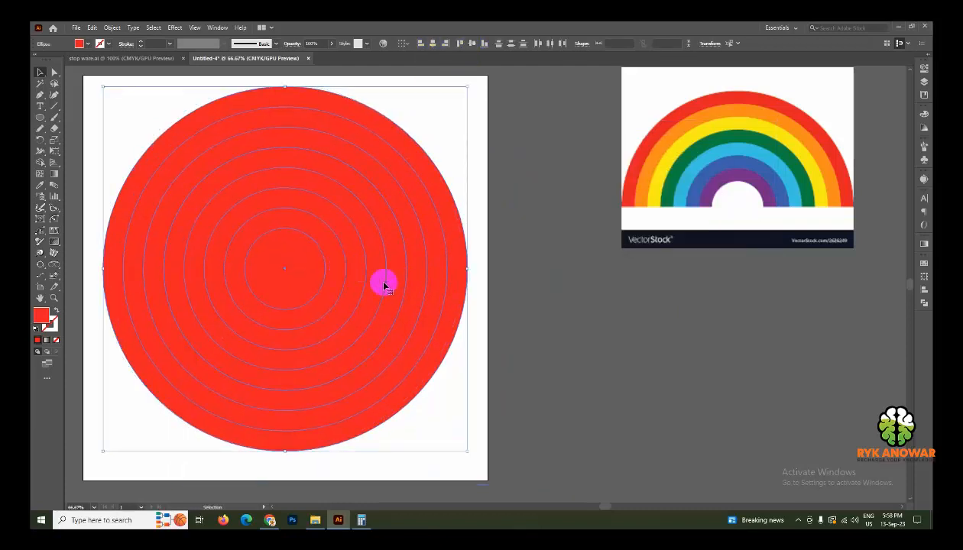
mouse_move(384, 285)
left_mouse_down()
mouse_move(350, 273)
mouse_move(396, 271)
left_mouse_up()
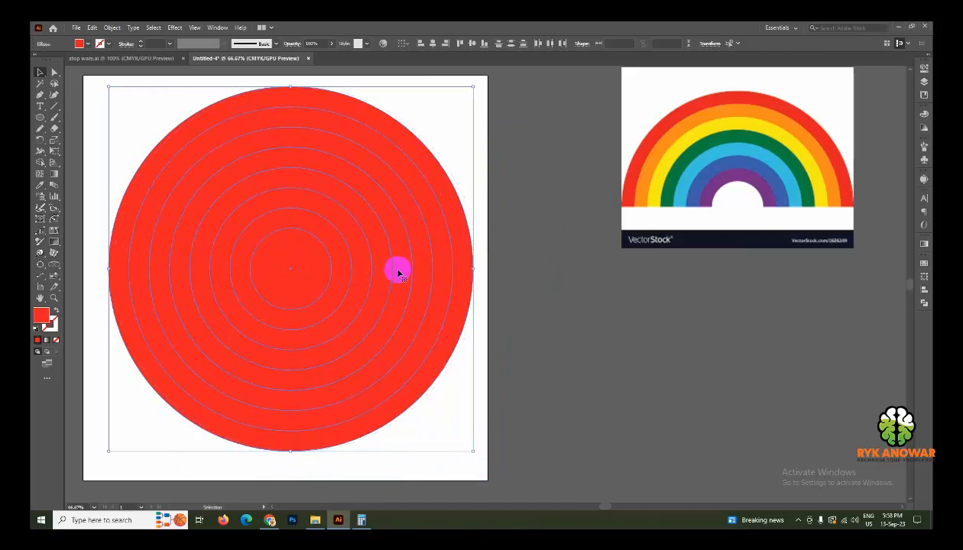
left_click(548, 339)
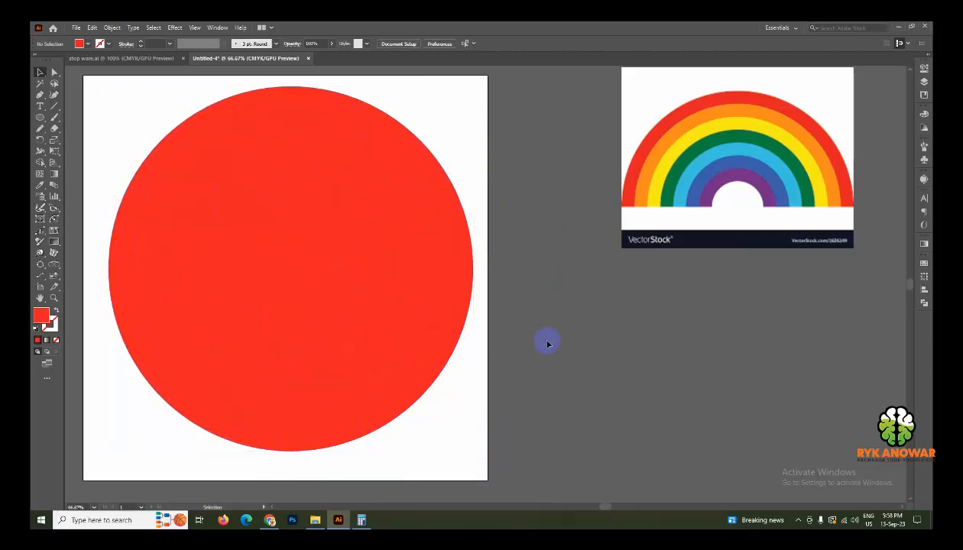
left_click(305, 274)
left_click_drag(563, 419, 144, 171)
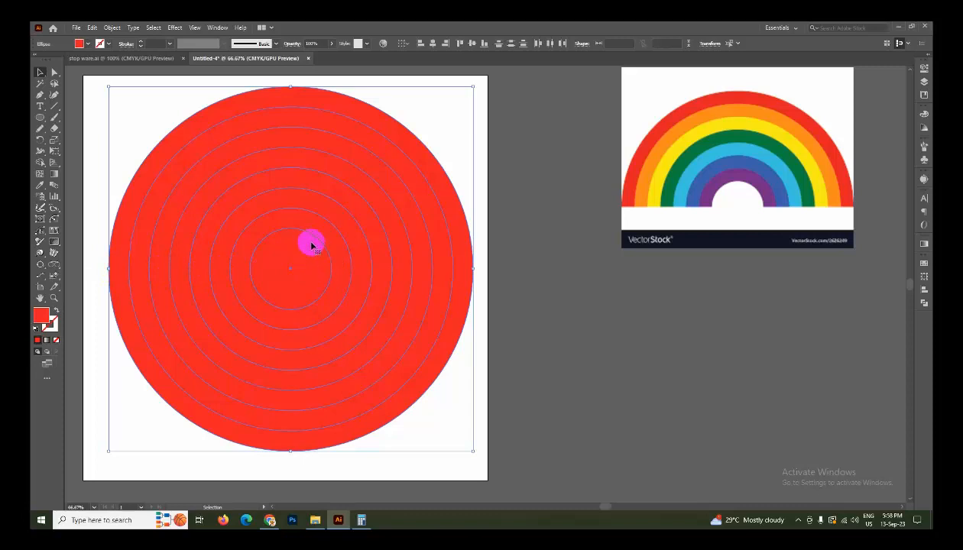
left_click(93, 179)
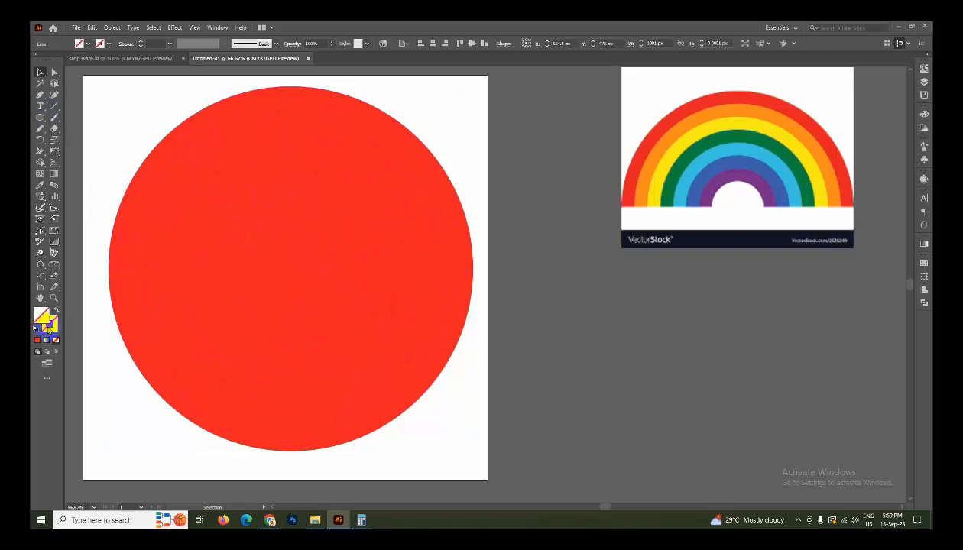
key("ctrl+z")
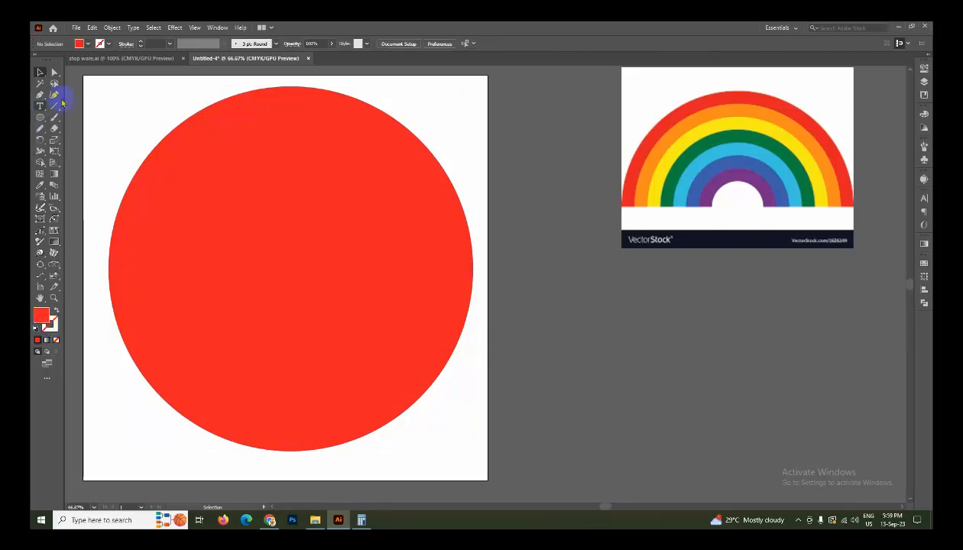
- Draw a horizontal line about 1050 px long through the middle of the concentric circles with the Line Segment tool, leaving it without a stroke
left_click_drag(58, 109, 83, 103)
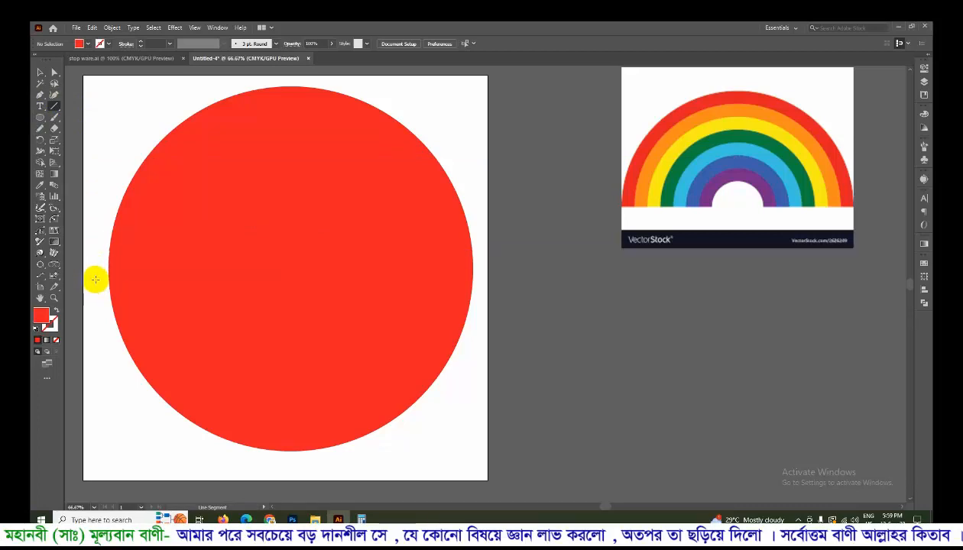
left_click_drag(96, 278, 473, 304)
key("ctrl+z")
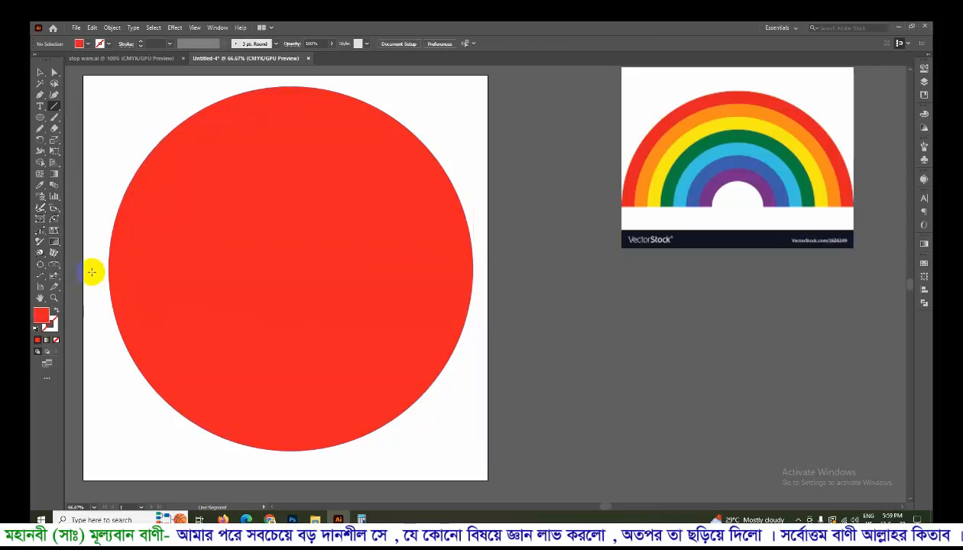
left_click_drag(93, 270, 513, 293)
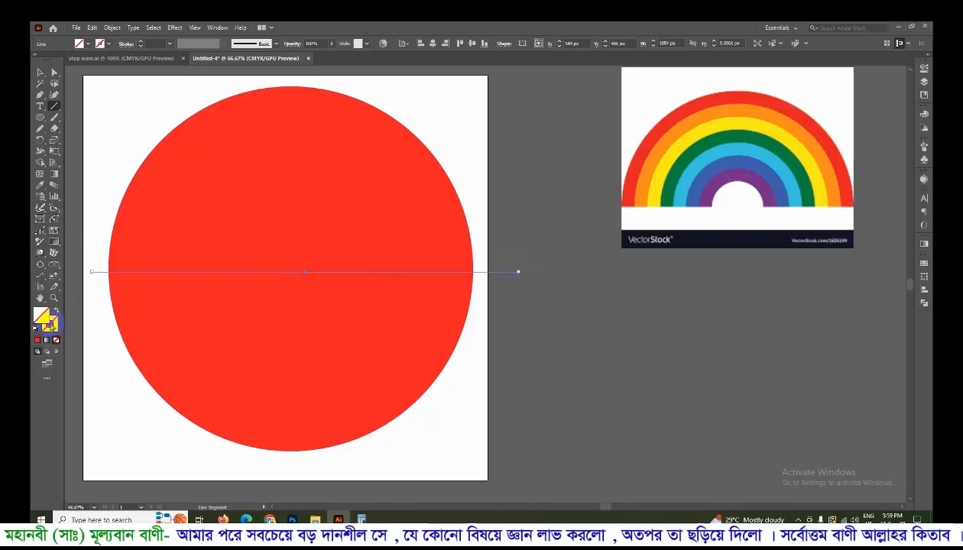
left_click(54, 309)
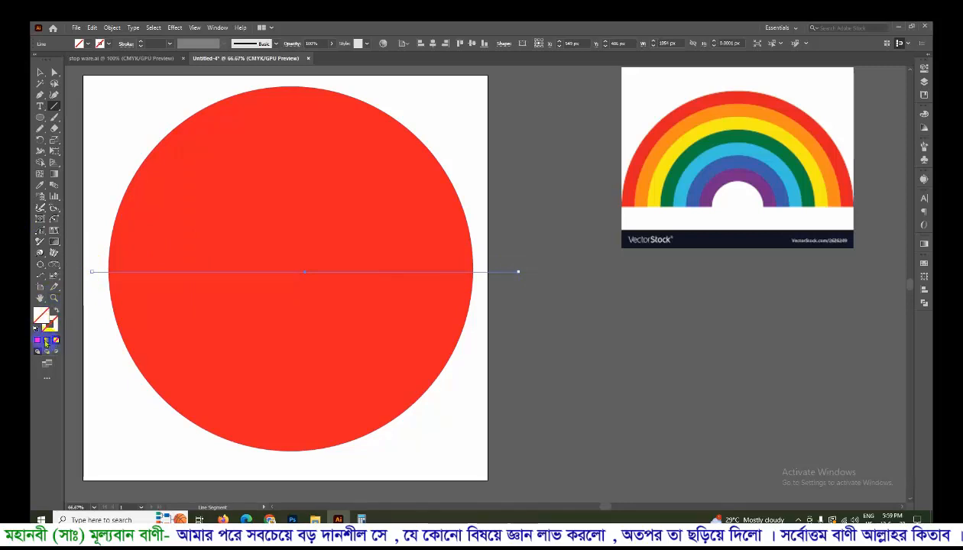
left_click(107, 89)
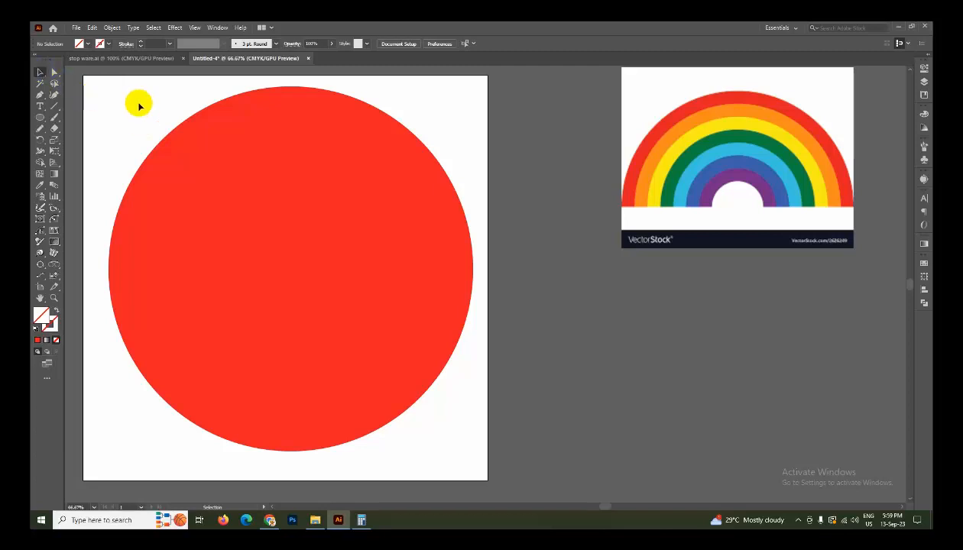
- Select the circles together with the horizontal line and split them using the Divide pathfinder operation
left_click_drag(137, 103, 458, 441)
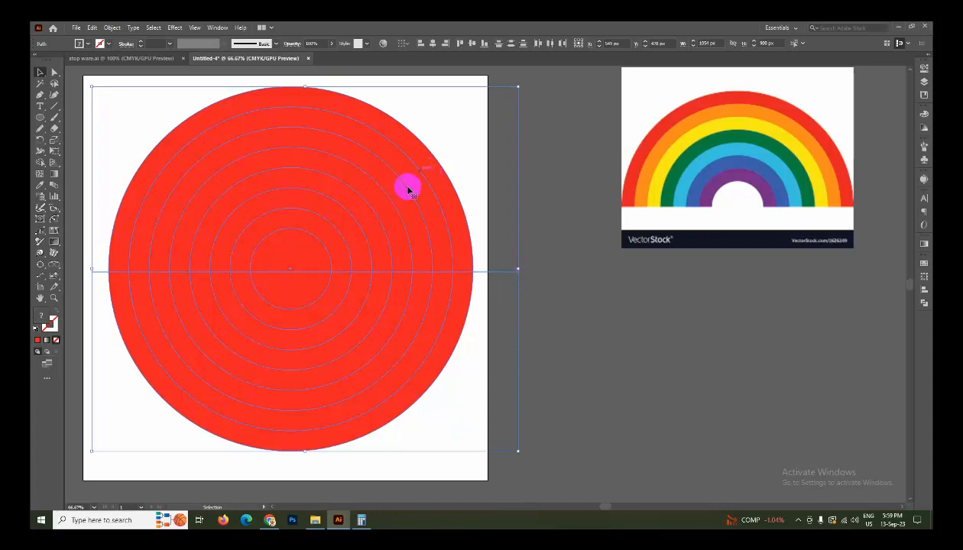
left_click(923, 305)
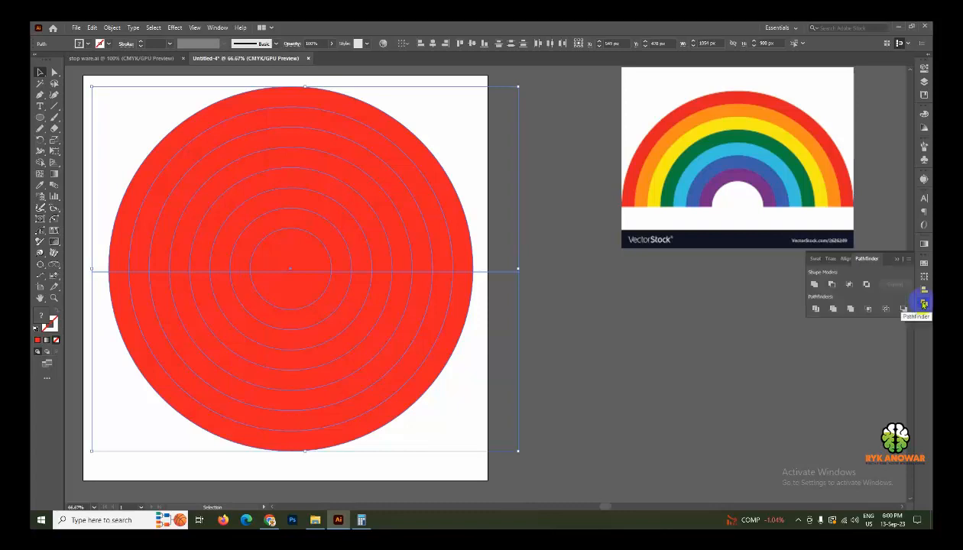
left_click(814, 311)
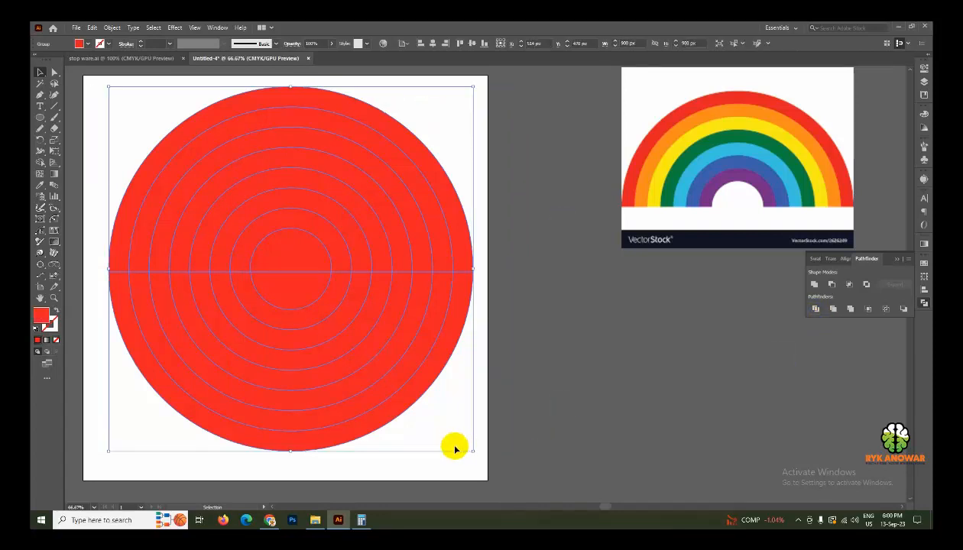
- Shift the divided circles slightly left and down, and ungroup them into separate pieces
right_click(372, 318)
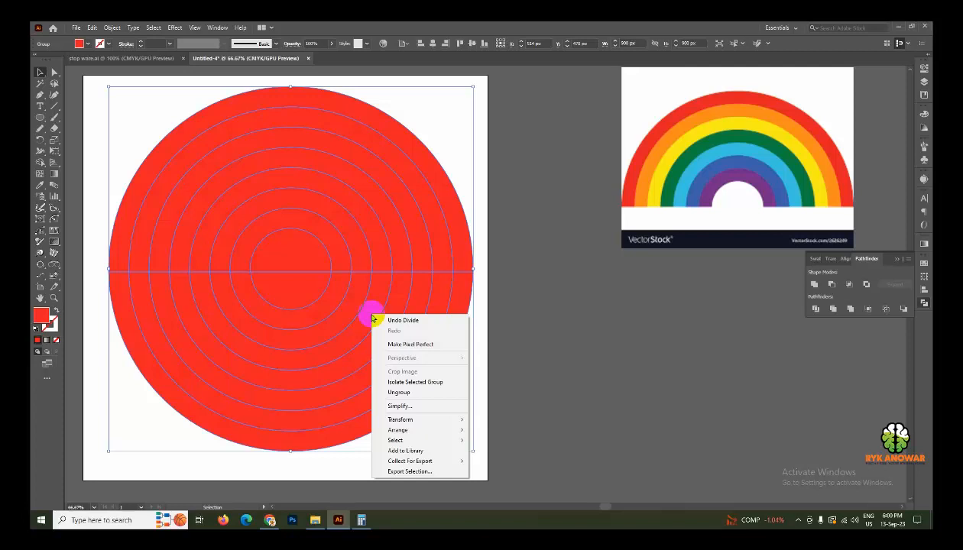
left_click(547, 321)
mouse_move(428, 298)
left_mouse_down()
mouse_move(436, 350)
mouse_move(413, 307)
left_mouse_up()
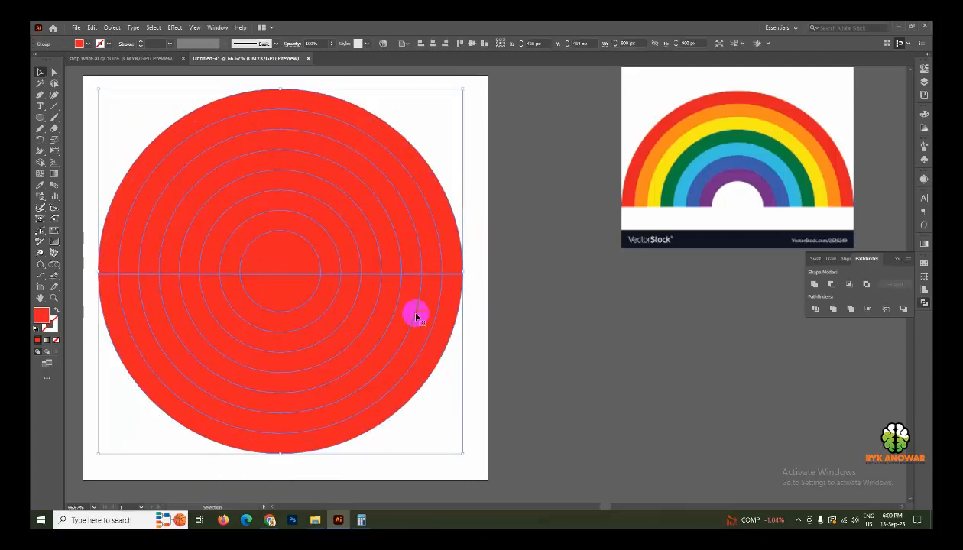
right_click(414, 315)
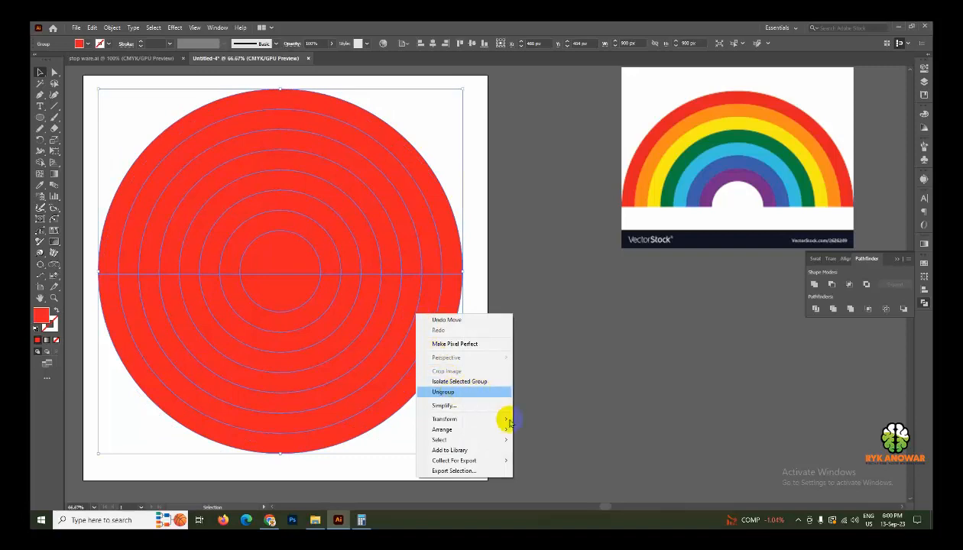
left_click(112, 27)
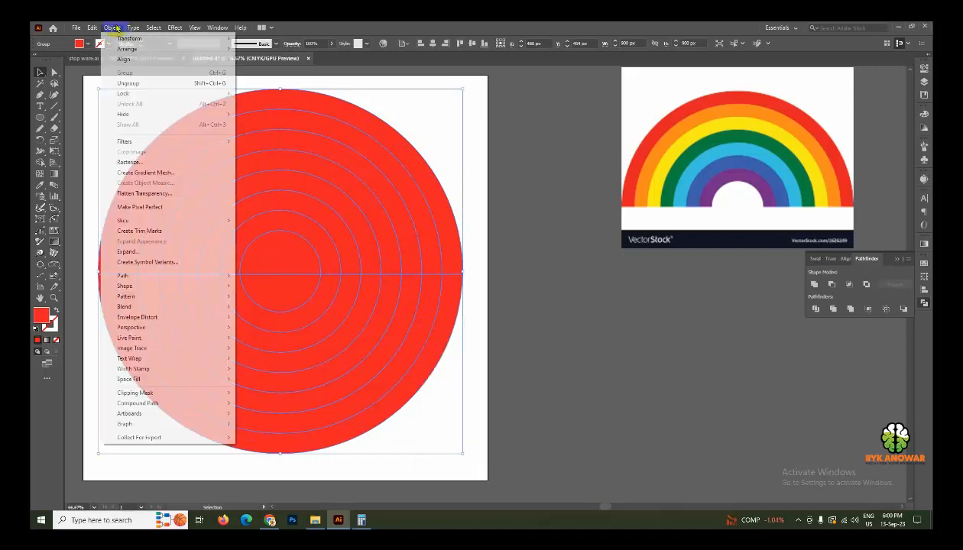
left_click(130, 82)
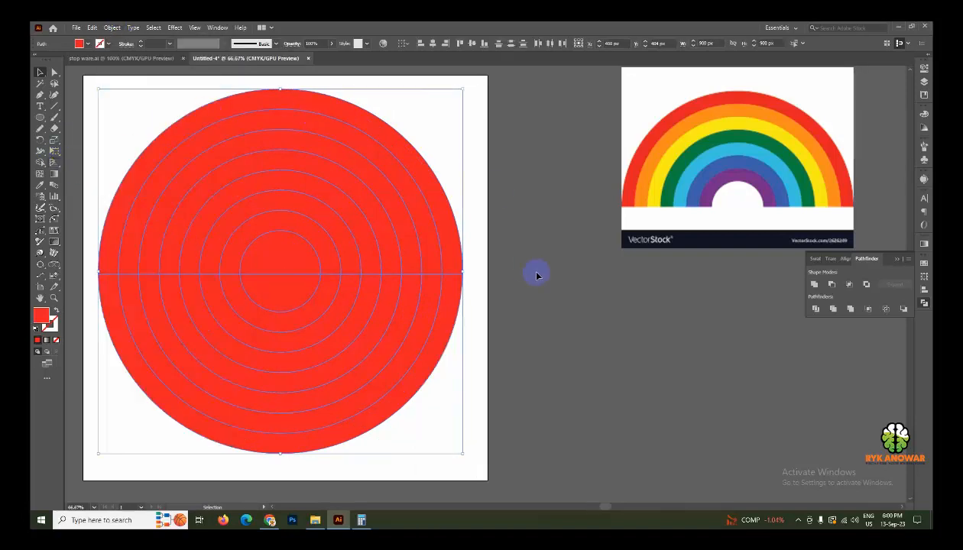
left_click(541, 373)
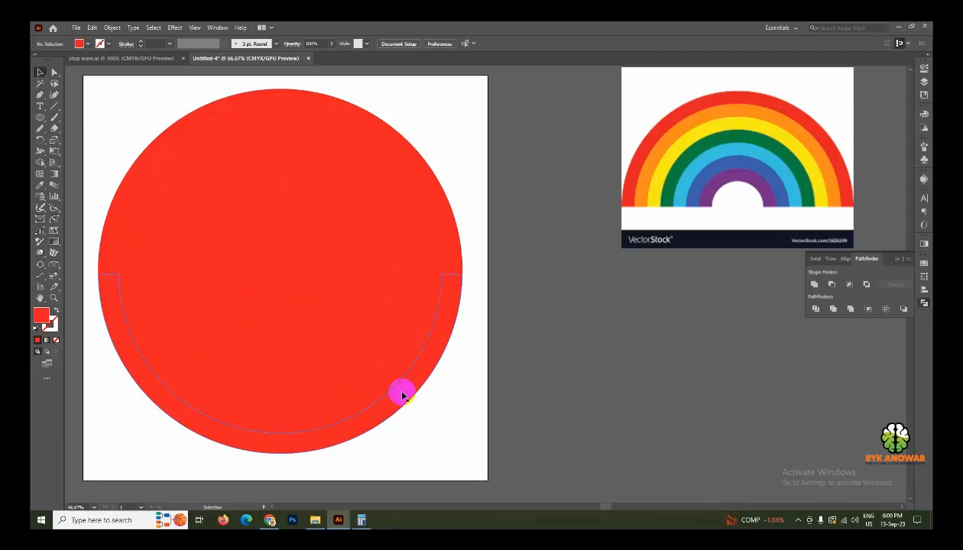
- Delete all the pieces below the dividing line and the innermost upper half circle, leaving only the upper arcs
left_click(402, 395)
key("Delete")
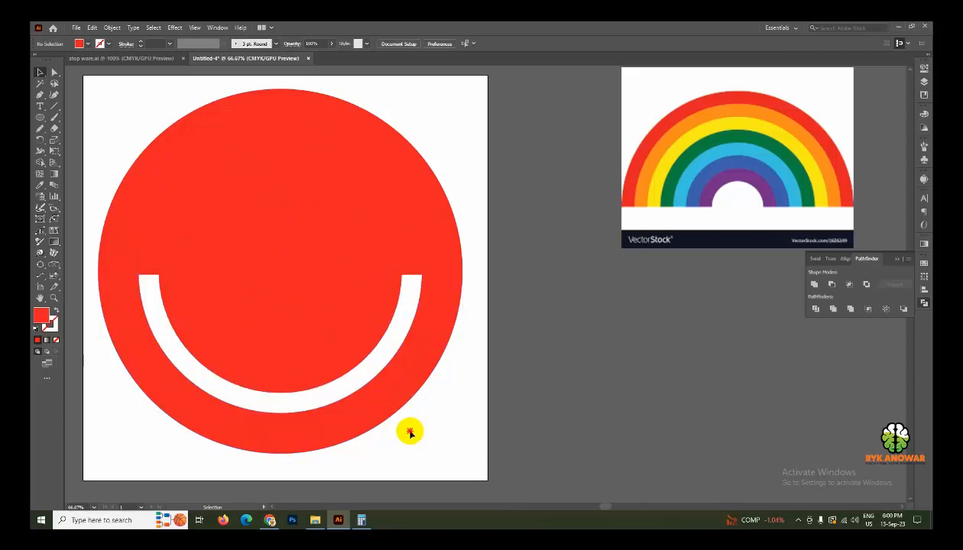
left_click(284, 314)
key("Delete")
left_click_drag(477, 430, 218, 292)
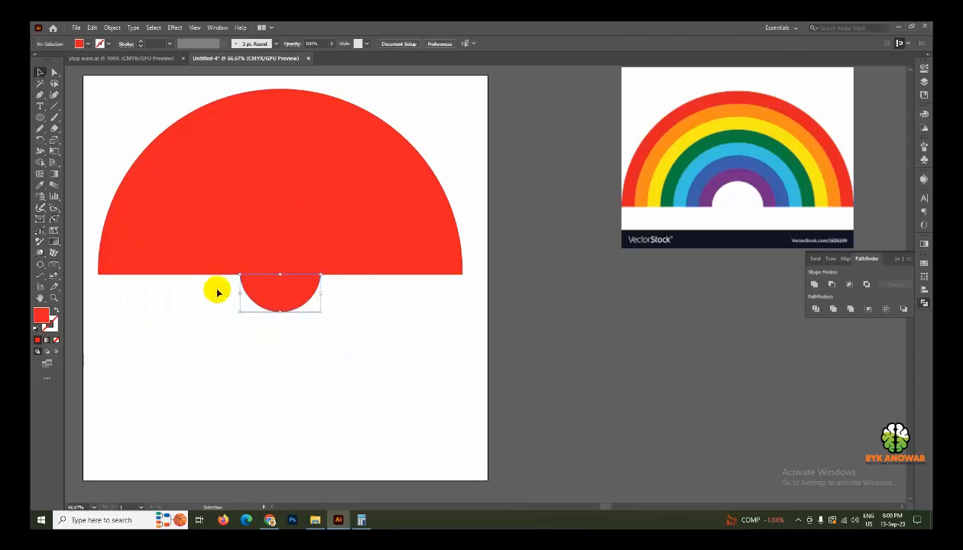
key("Delete")
left_click(280, 268)
key("Delete")
- Bring up the colour swatches for the remaining upper arcs and leave the arcs deselected
key("ctrl+a")
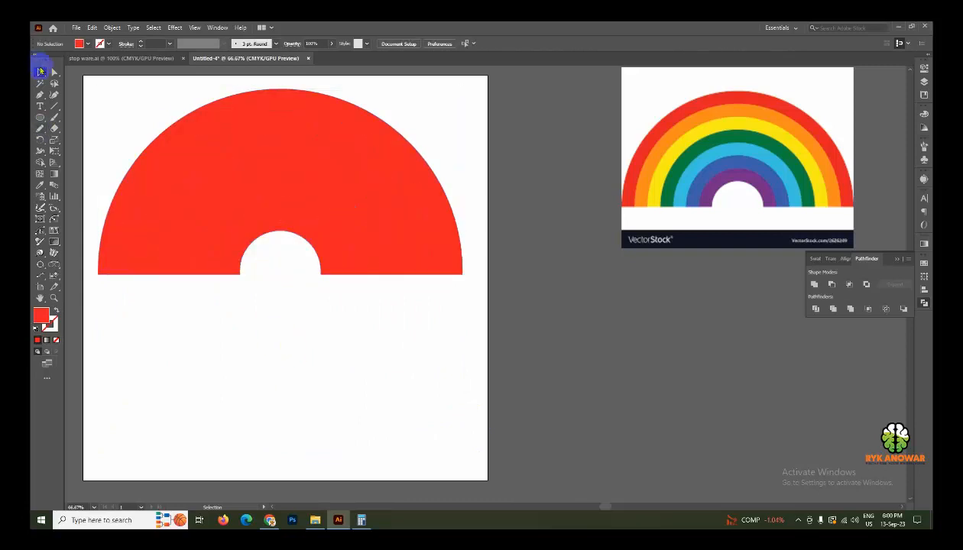
left_click_drag(166, 97, 379, 339)
left_click(449, 388)
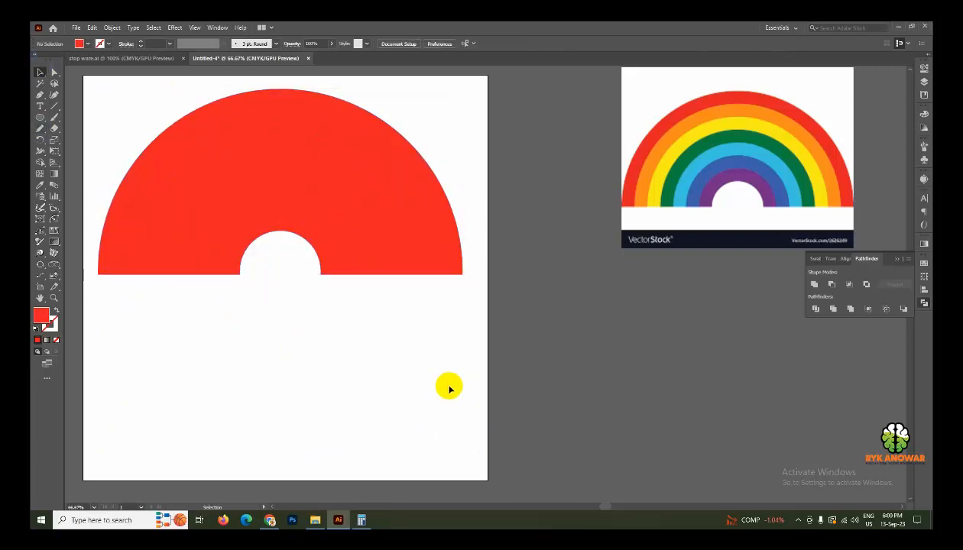
left_click_drag(449, 388, 167, 93)
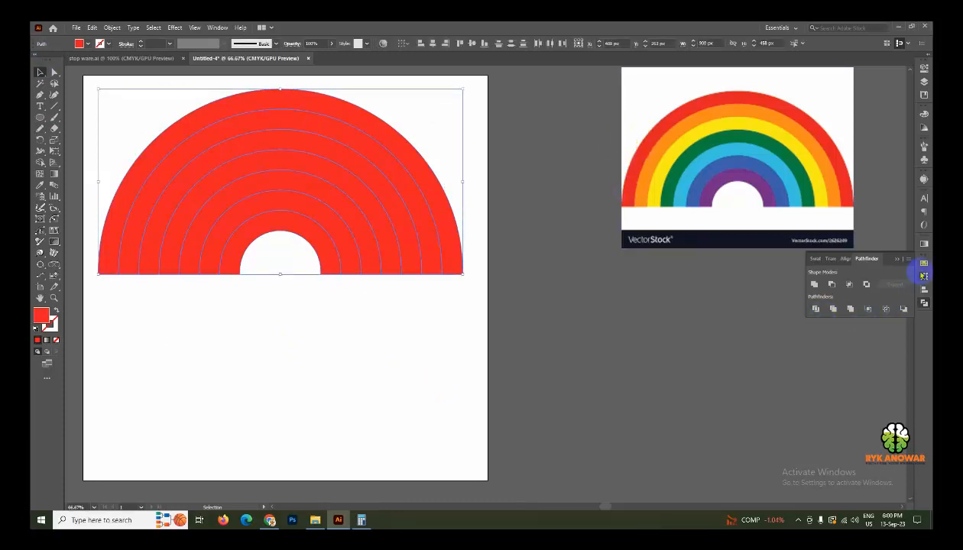
left_click(923, 264)
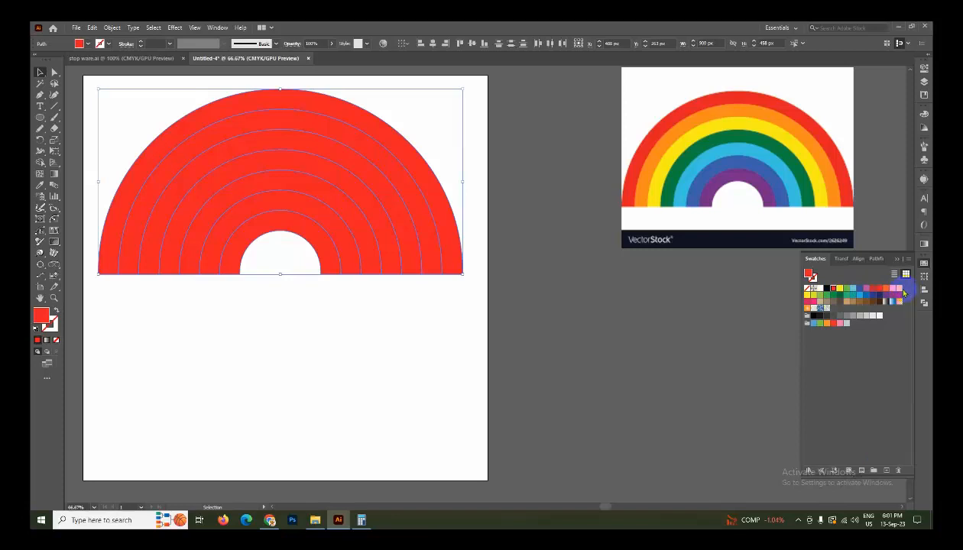
left_click(461, 375)
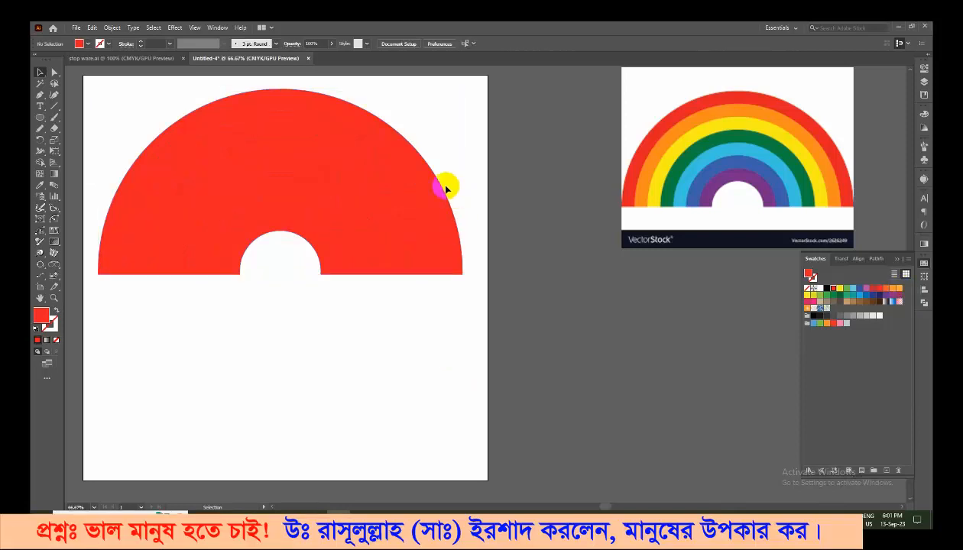
- Fill the five inner arcs, from the inside out, with pinkish purple, blue, dark green, yellow and orange
left_click(419, 172)
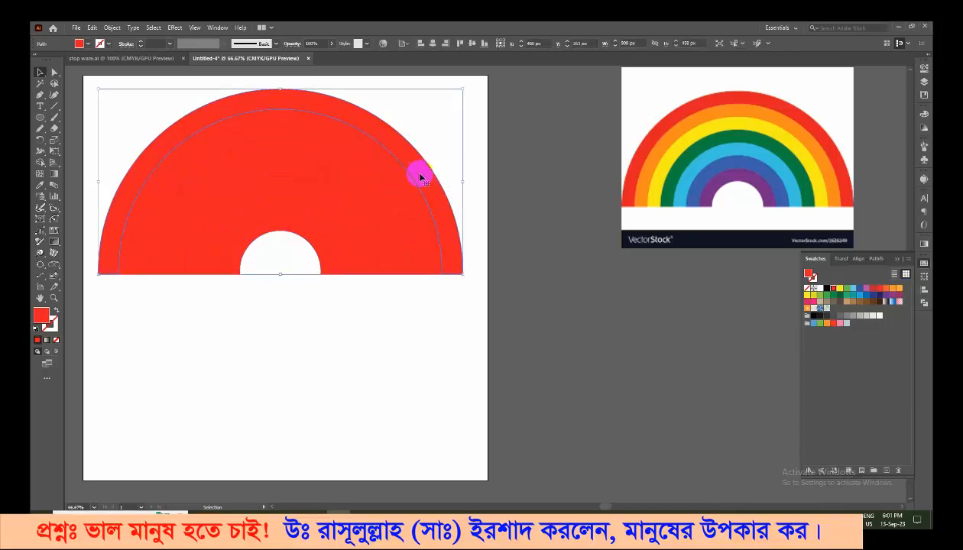
left_click(328, 264)
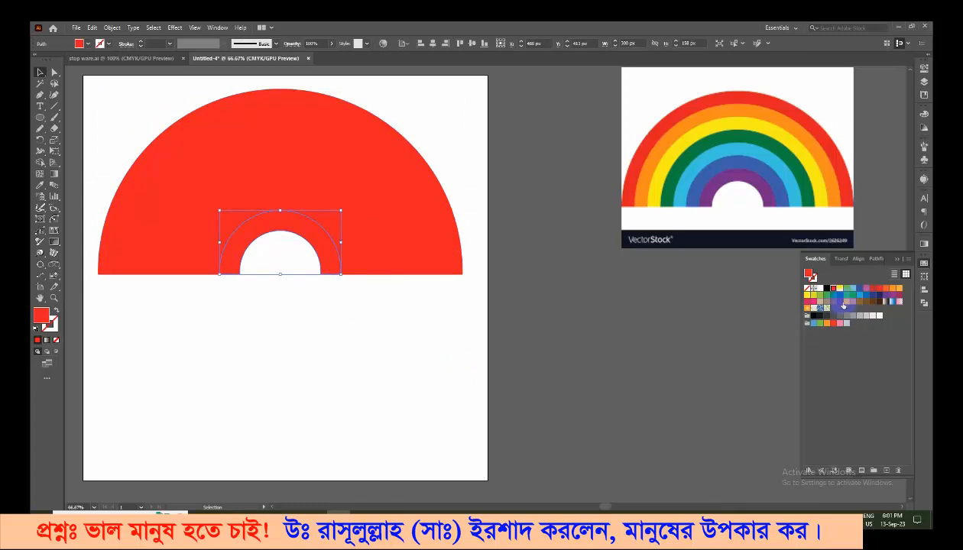
left_click(864, 293)
left_click(365, 275)
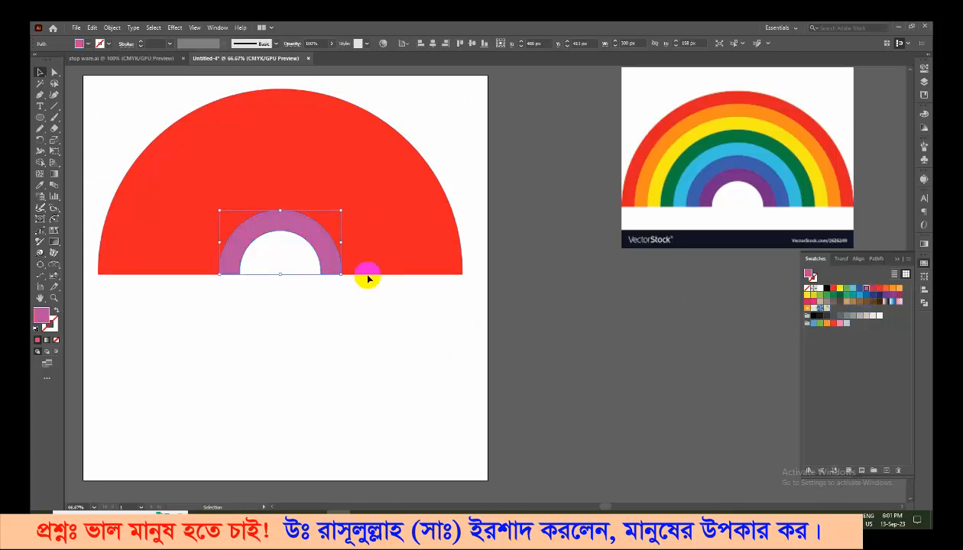
left_click(334, 237)
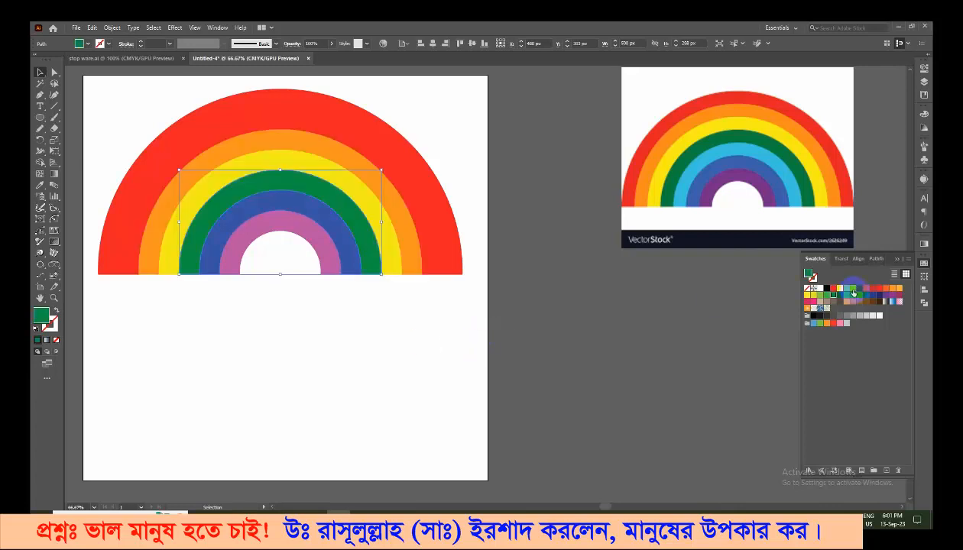
- Recolour the third arc from the inside light blue and the fourth arc dark green
left_click(838, 294)
left_click(836, 298)
left_click(831, 295)
left_click(441, 290)
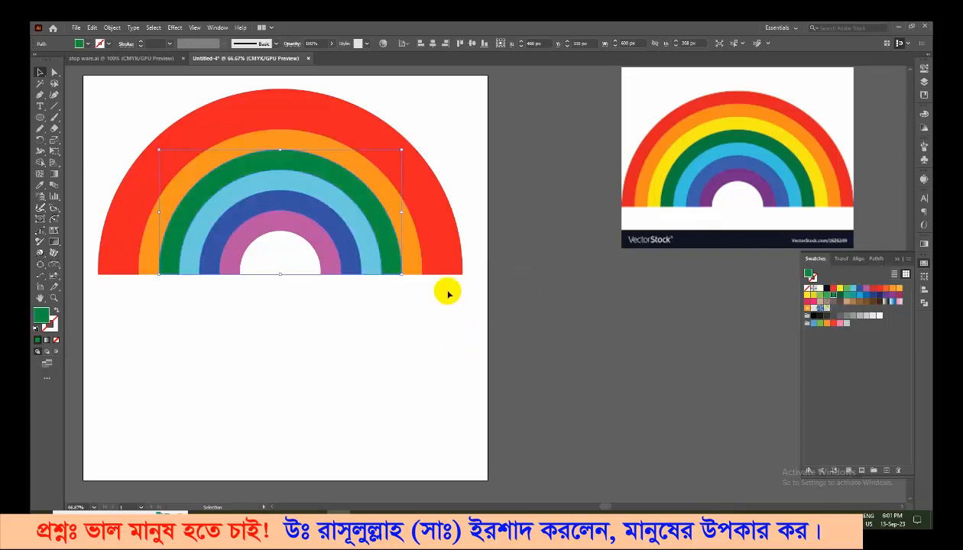
- Fill the fifth arc from the inside with yellow and the sixth with light orange, keeping the outermost arc red
left_click(404, 253)
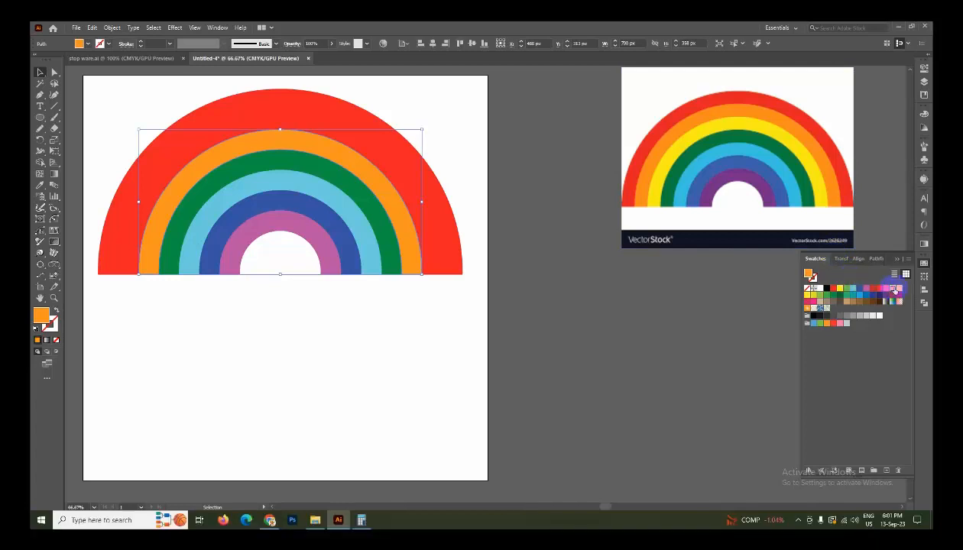
left_click(838, 288)
left_click(426, 257)
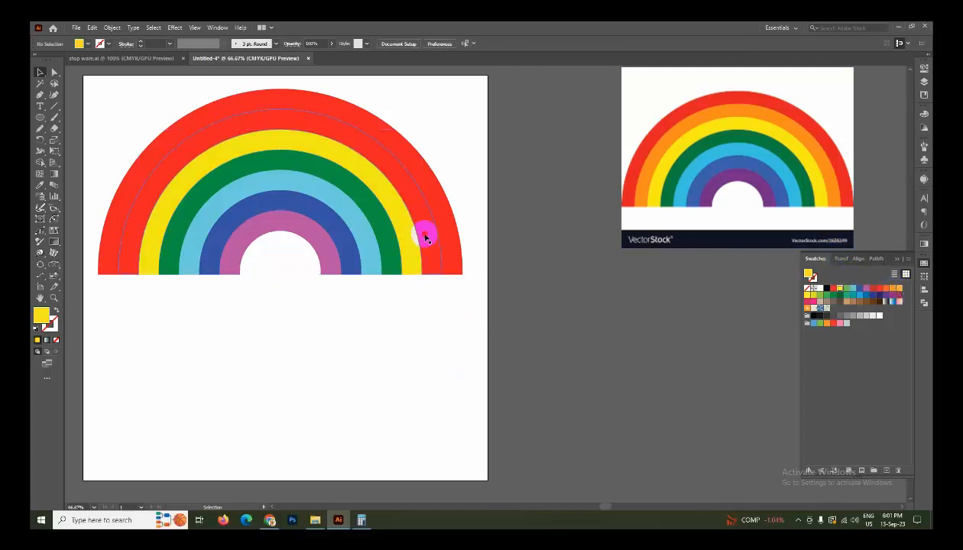
left_click(426, 232)
left_click(884, 291)
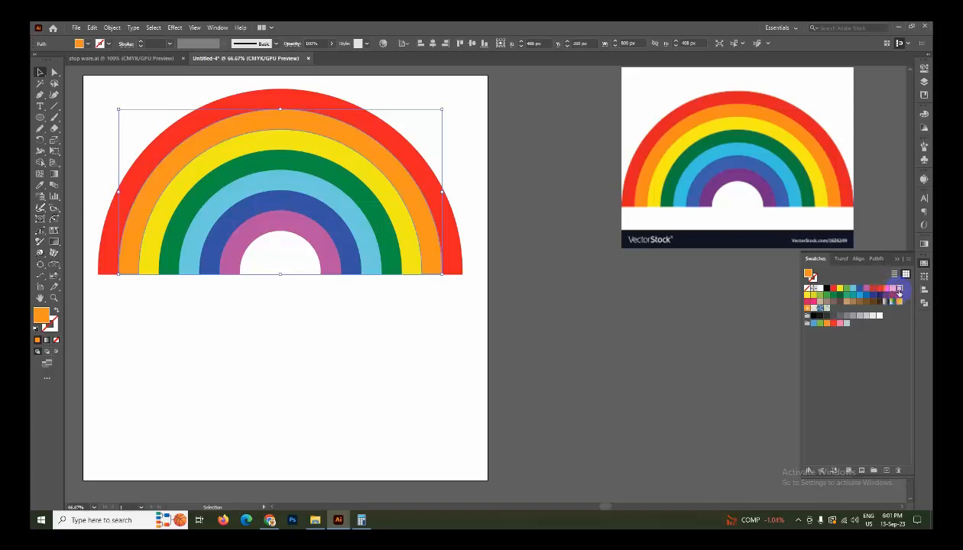
left_click(900, 293)
left_click(359, 366)
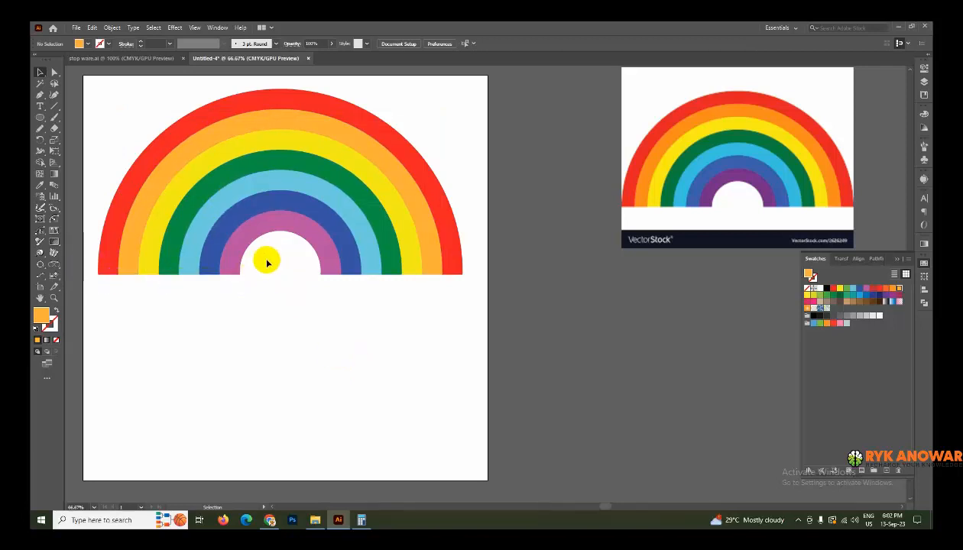
- Draw a cluster of overlapping orange ellipses below the rainbow's left end as the body of a cloud
left_click(39, 121)
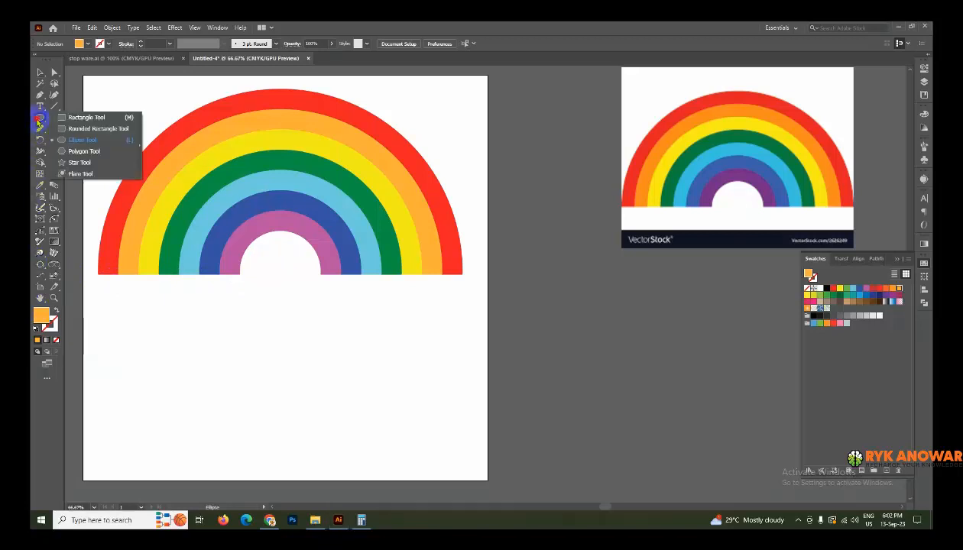
left_click(69, 139)
mouse_move(106, 341)
left_mouse_down()
mouse_move(154, 382)
mouse_move(191, 380)
left_mouse_up()
left_click_drag(129, 325, 173, 356)
left_click_drag(160, 316, 214, 360)
left_click_drag(150, 348, 215, 381)
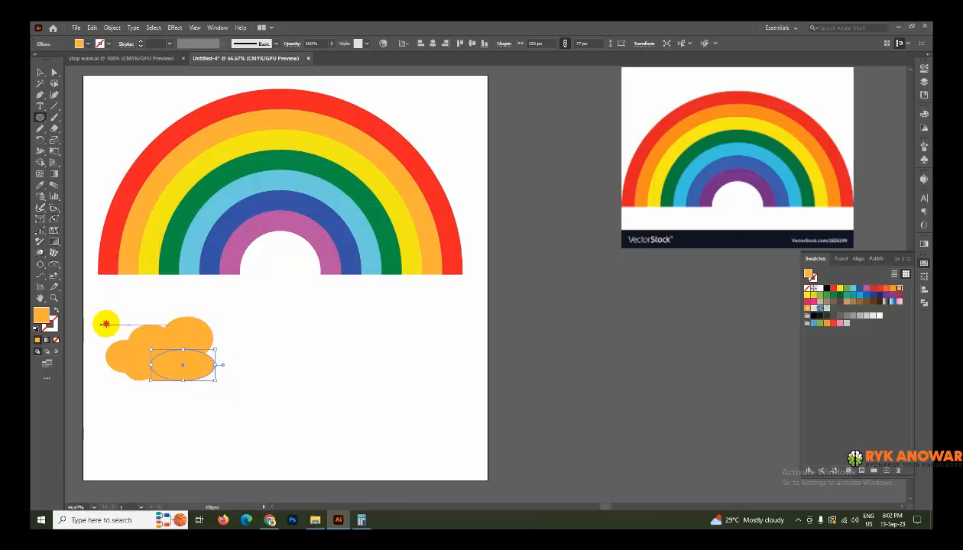
- Widen the cloud with more overlapping ellipses on both sides, and shift the wide right-hand ellipse slightly left and up
left_click_drag(105, 323, 215, 363)
left_click_drag(96, 348, 151, 373)
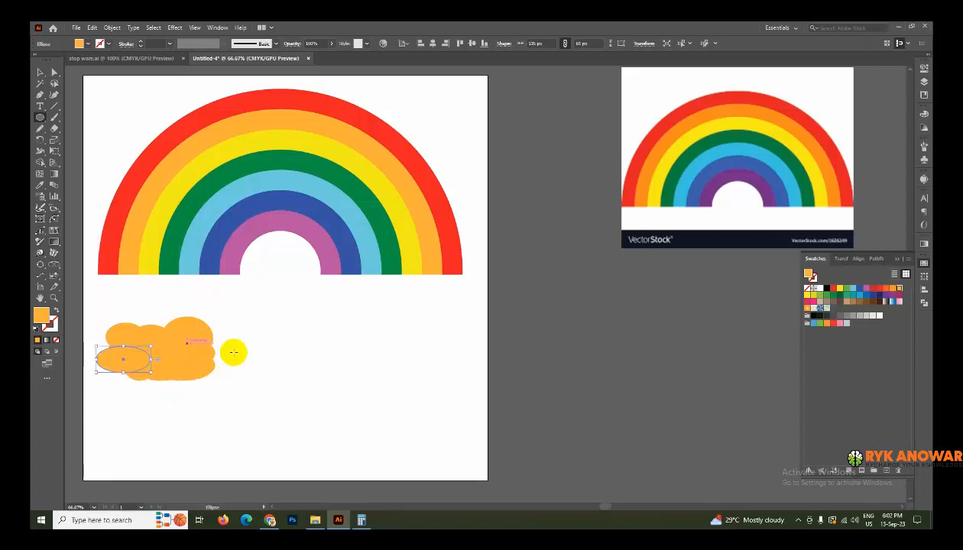
left_click_drag(249, 344, 158, 373)
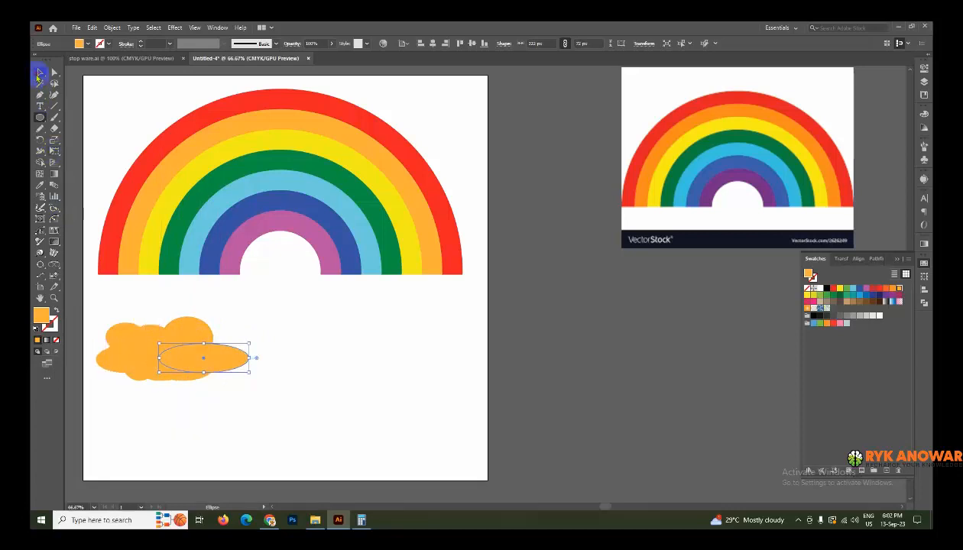
left_click(40, 74)
left_click_drag(219, 350, 206, 347)
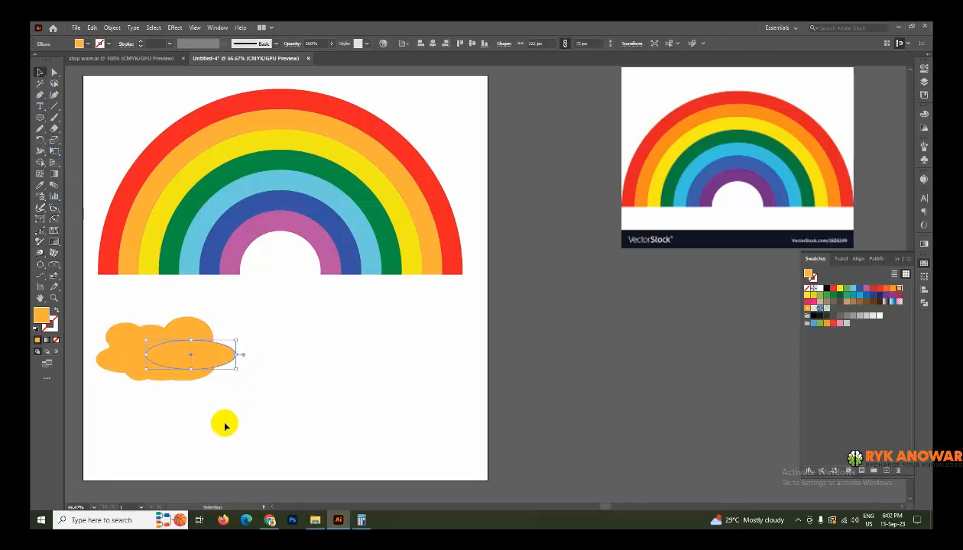
- Merge all the overlapping cloud ellipses into a single shape with Pathfinder Unite
left_click_drag(208, 405, 103, 314)
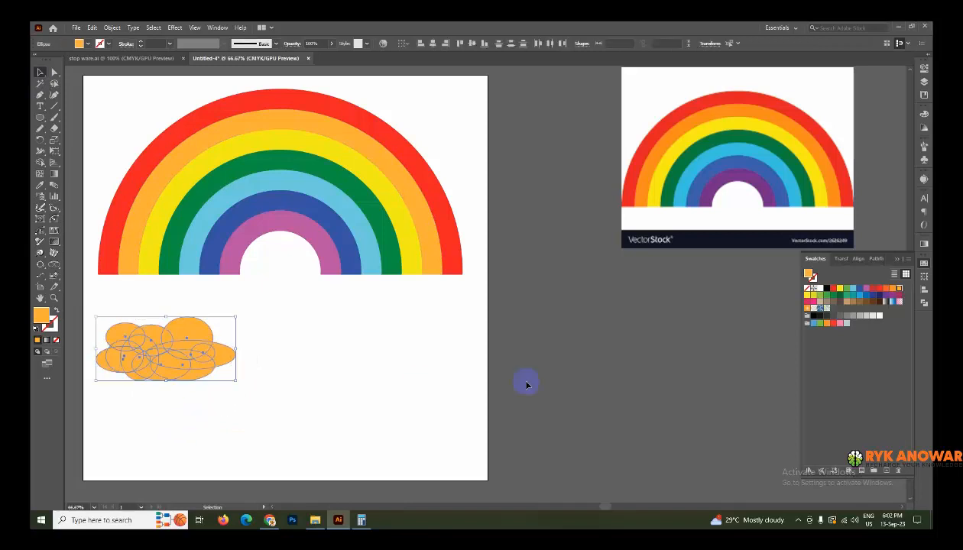
left_click(924, 303)
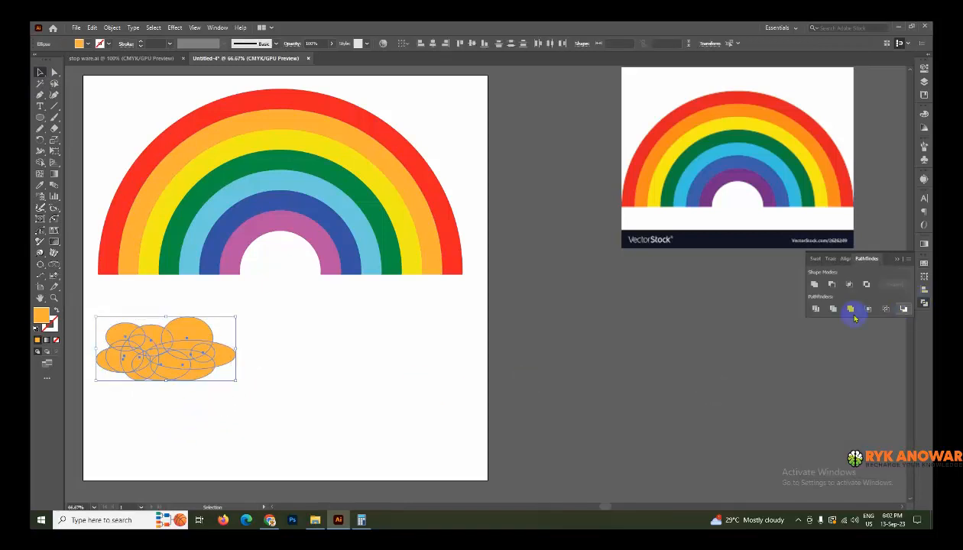
left_click(813, 286)
left_click(389, 459)
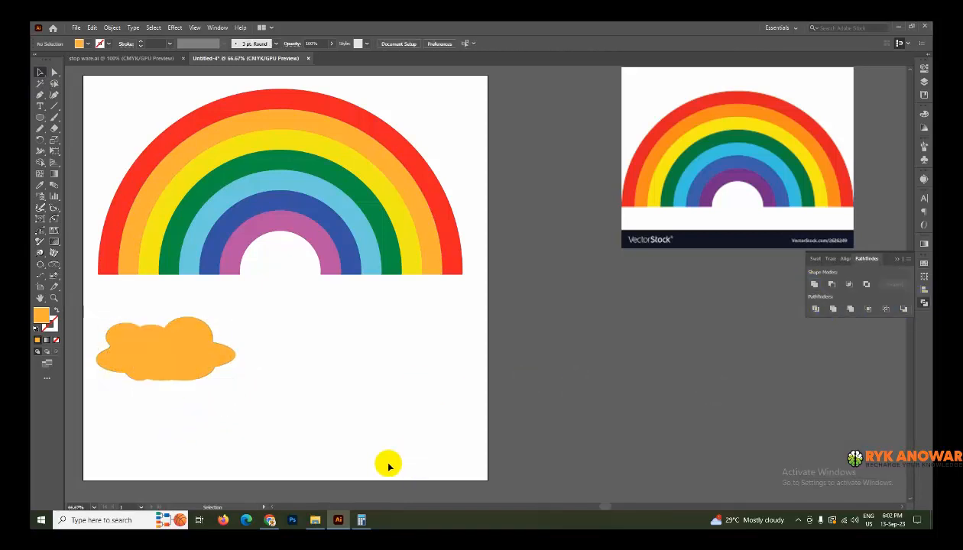
- Move the cloud to the right beneath the rainbow and fill it with very light grey
left_click_drag(157, 349, 232, 337)
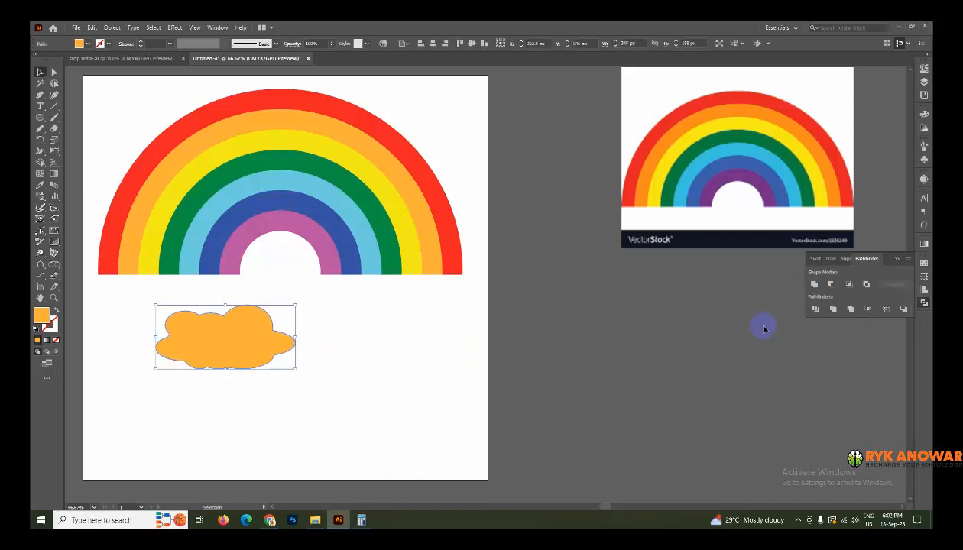
left_click(815, 259)
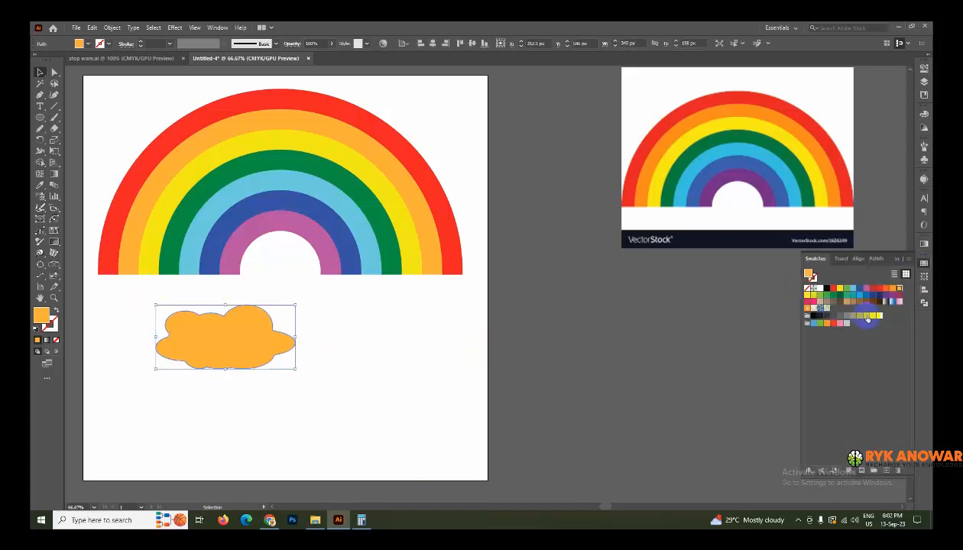
left_click(868, 317)
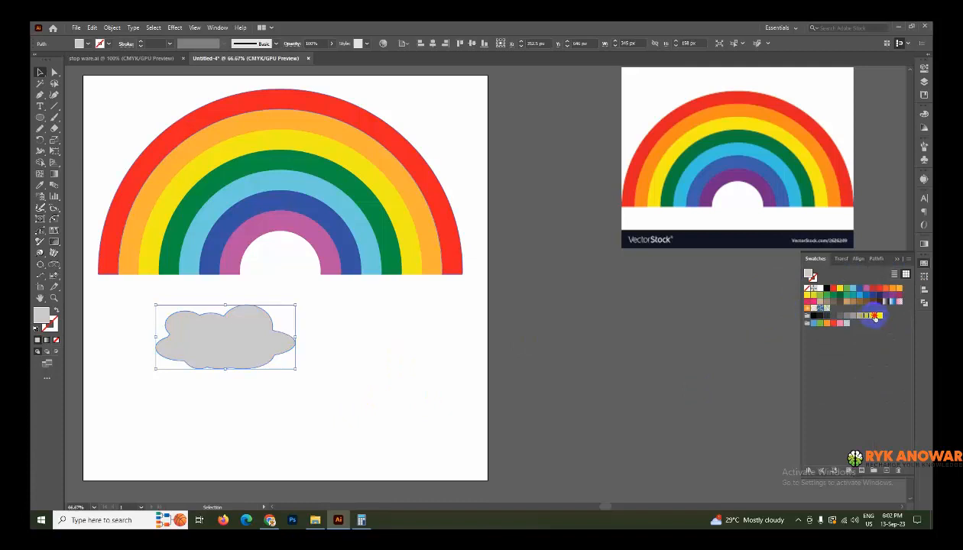
left_click(318, 422)
- Place the cloud over the rainbow's left end and enlarge it to about 428 by 177 px so it covers the arc ends
left_click_drag(273, 350, 202, 284)
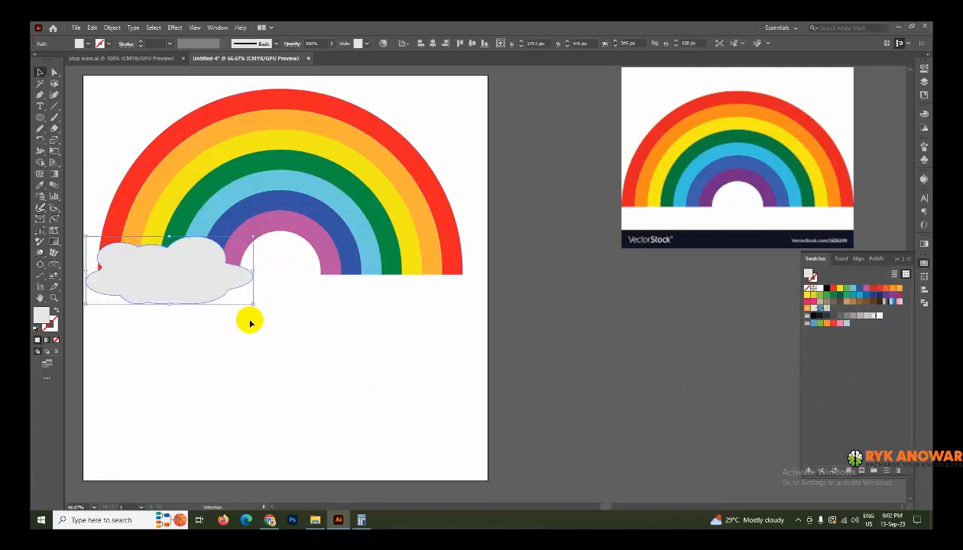
left_click(243, 341)
left_click(192, 298)
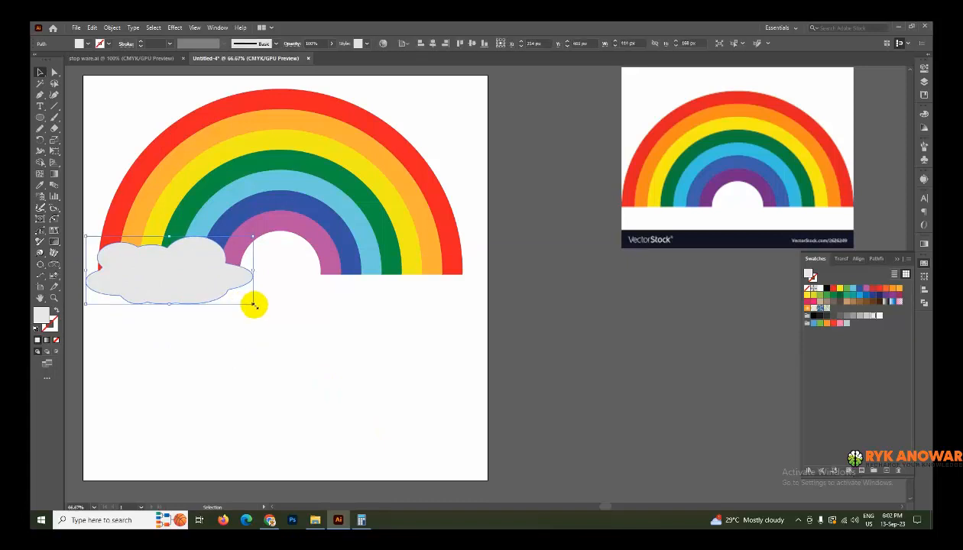
left_click_drag(253, 305, 258, 309)
left_click(252, 335)
left_click_drag(178, 301, 190, 290)
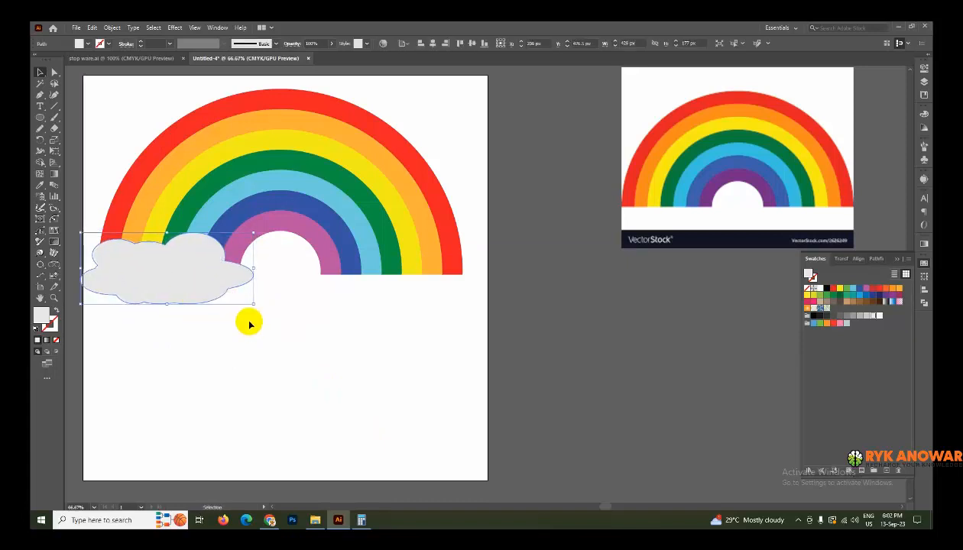
left_click(276, 357)
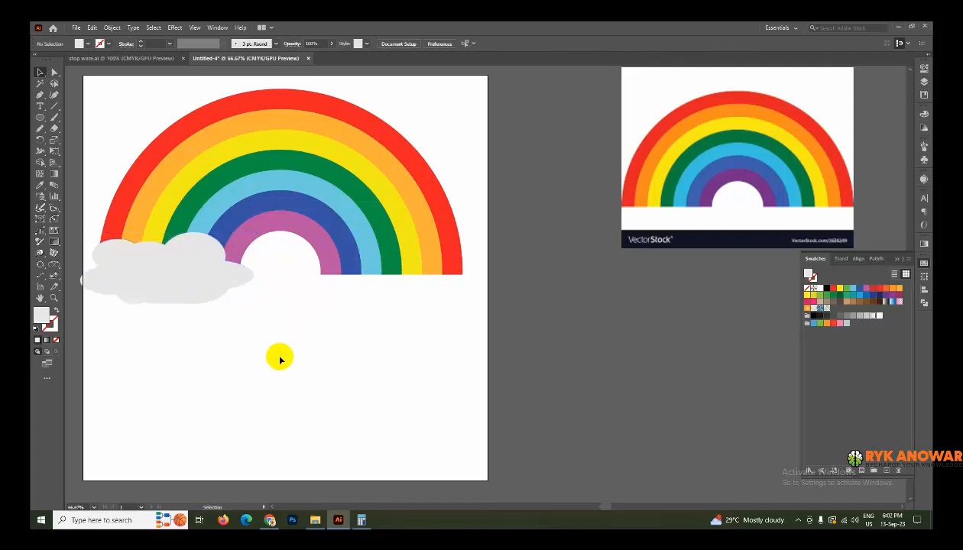
- Duplicate the cloud horizontally onto the rainbow's right end, level with the original
left_click(200, 290)
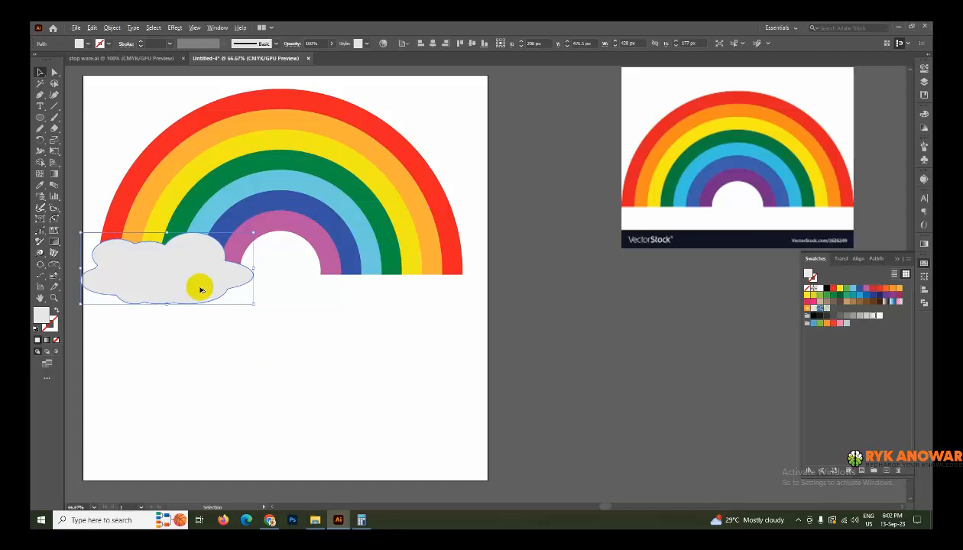
left_click_drag(200, 289, 422, 308)
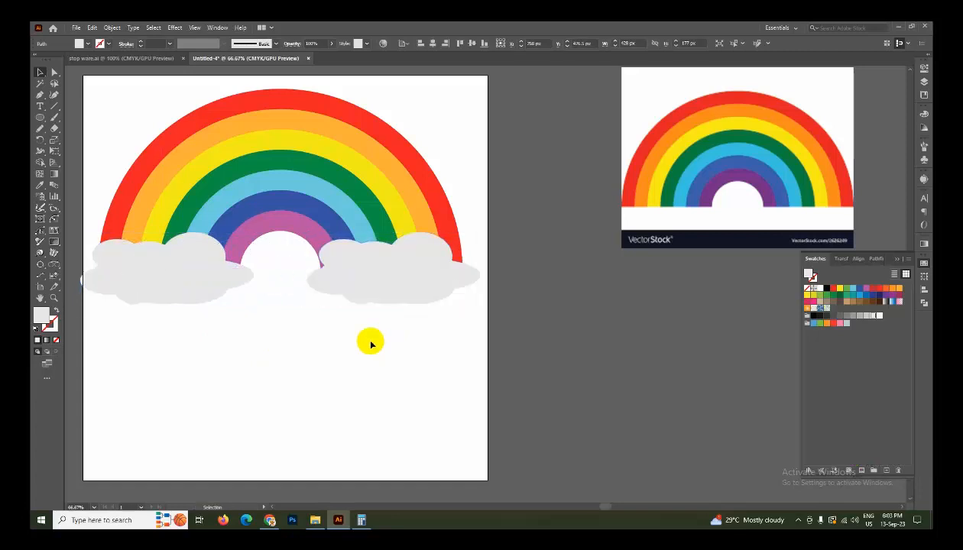
left_click(367, 344)
- Select the whole rainbow with both clouds and move it down toward the middle of the artboard
scroll(354, 374, "up", 1)
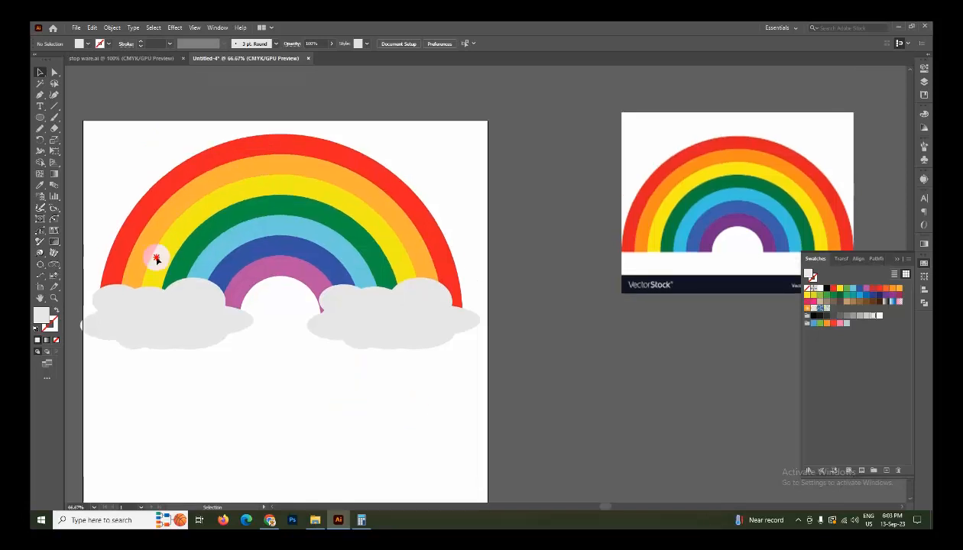
scroll(156, 260, "left", 2)
key("ctrl+a")
left_click_drag(531, 397, 211, 207)
left_click_drag(244, 241, 261, 324)
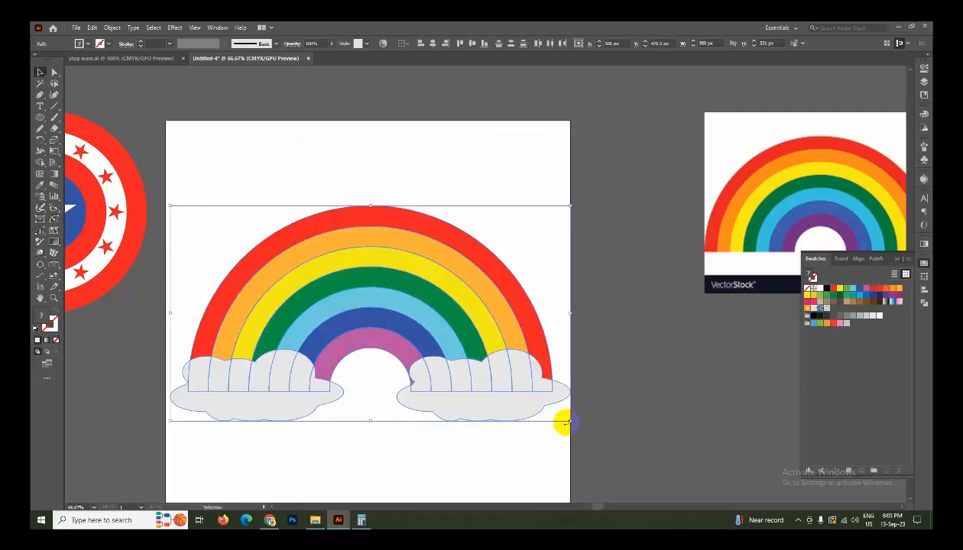